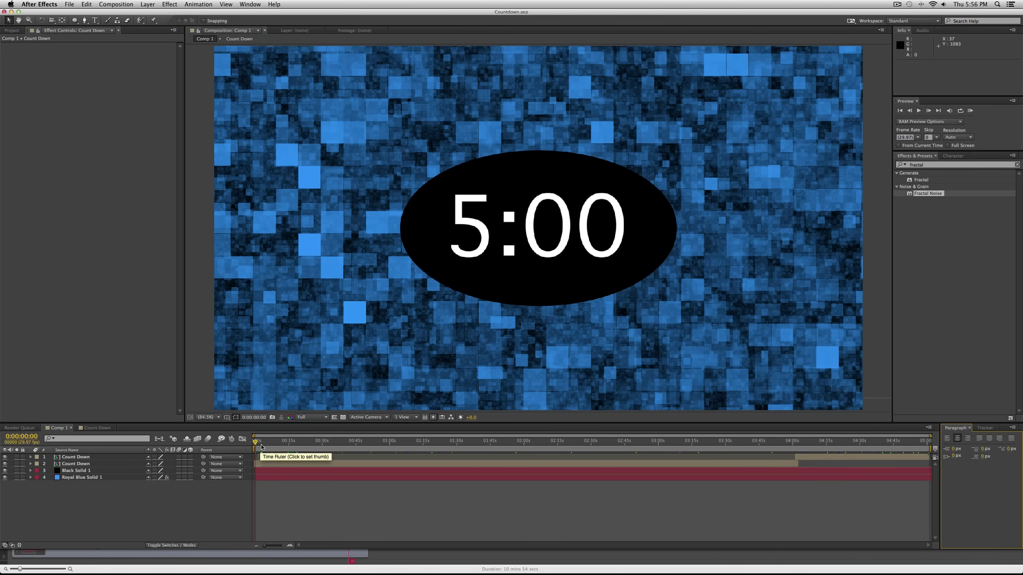
- RAM-preview the countdown ticking from 5:00 down to 4:57, then stop it
drag(261, 447, 324, 444)
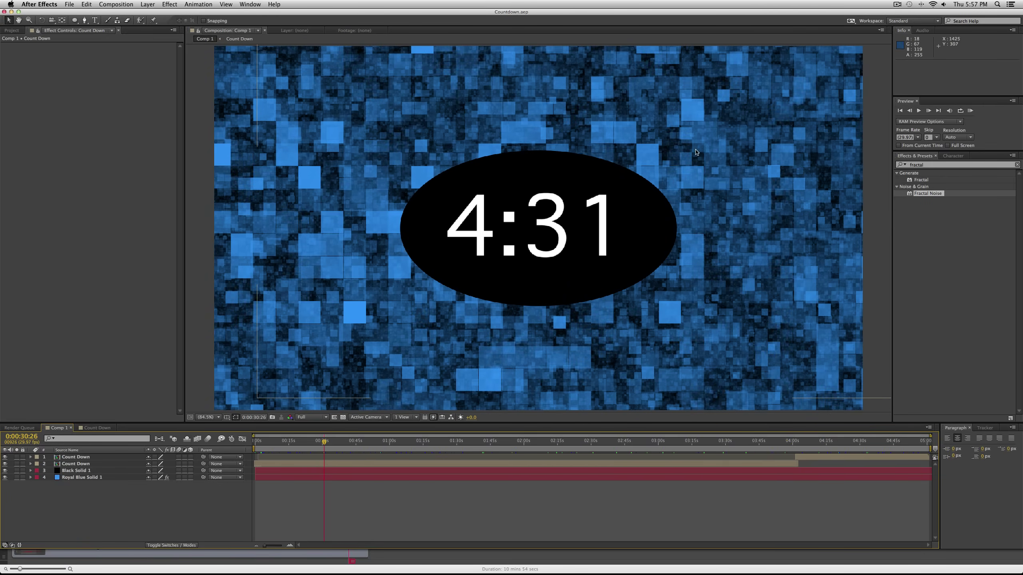
key(KP_0)
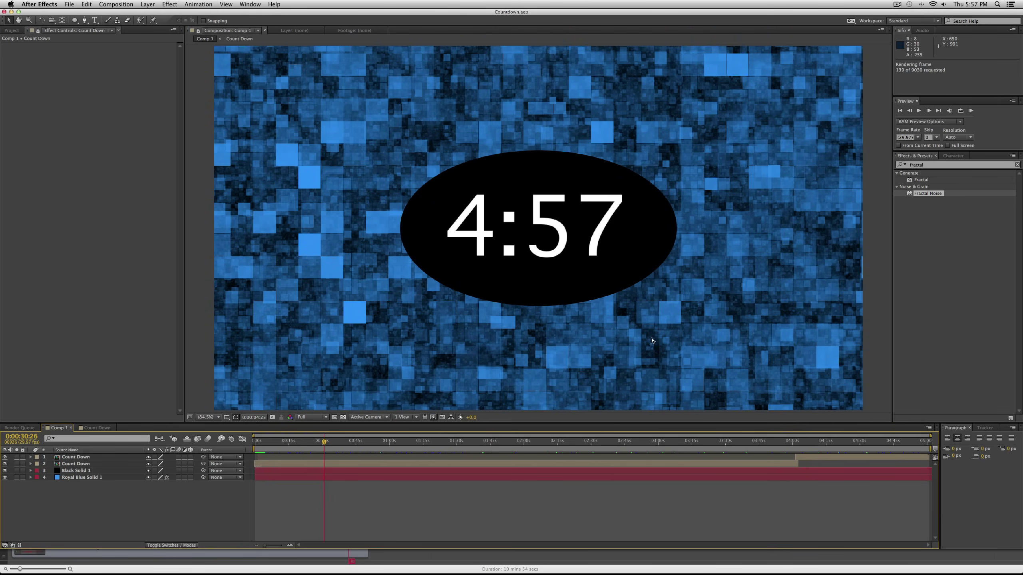
click(617, 373)
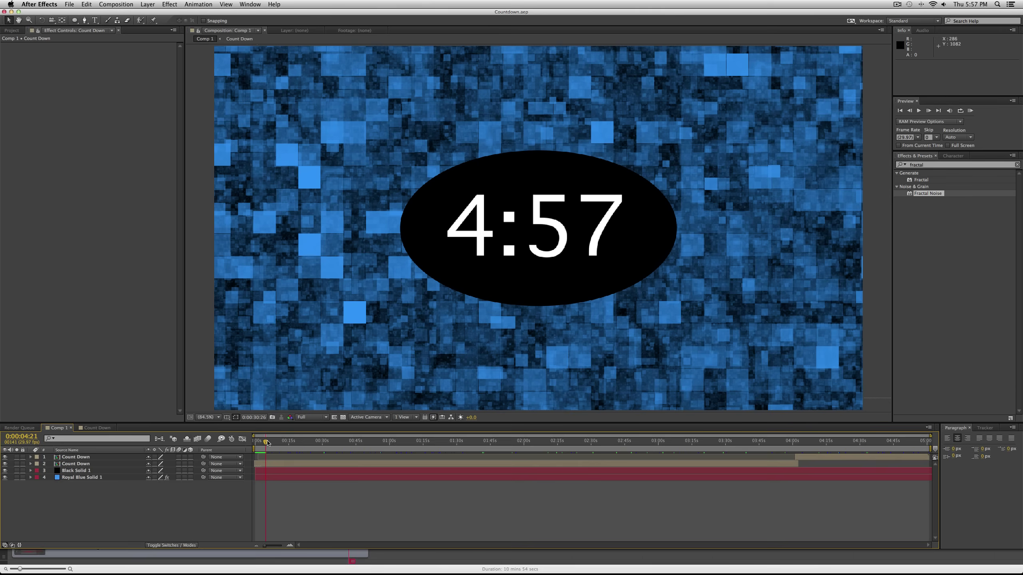
- Start a new composition from the Project panel, then cancel it
click(12, 30)
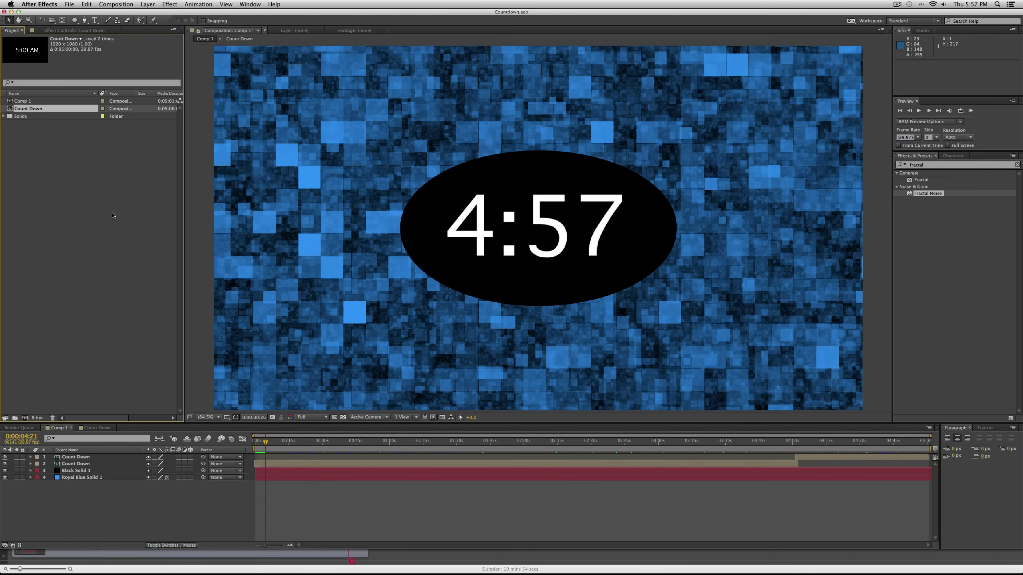
click(25, 418)
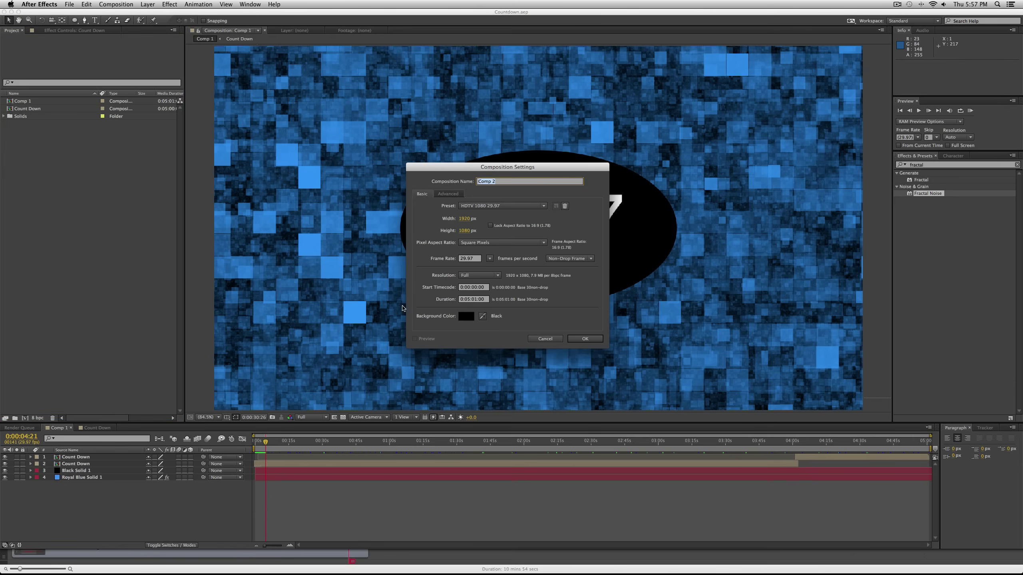
click(473, 299)
click(545, 339)
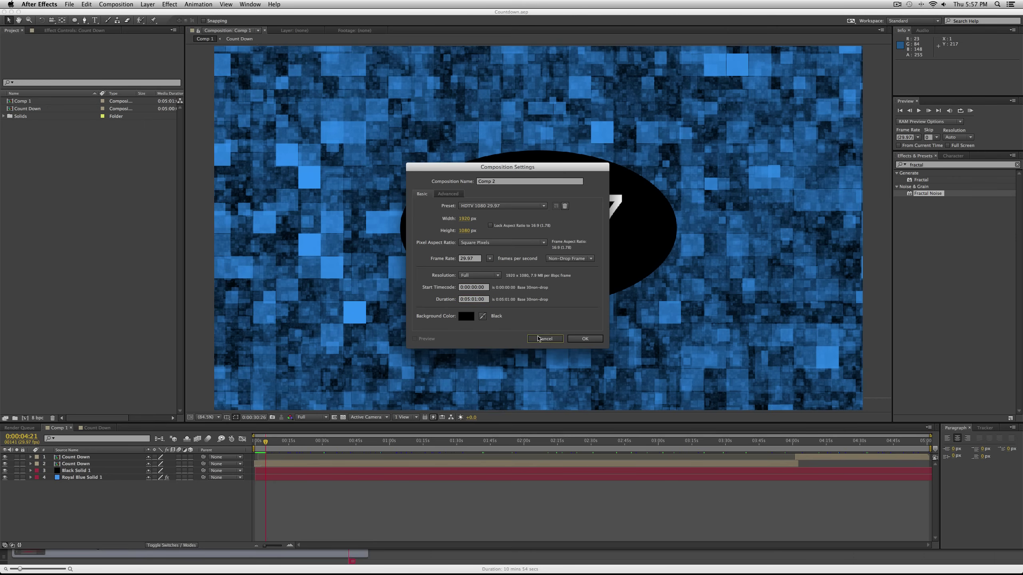
- Re-preview the countdown from its start, stop it, and step a few frames in
drag(266, 443, 254, 443)
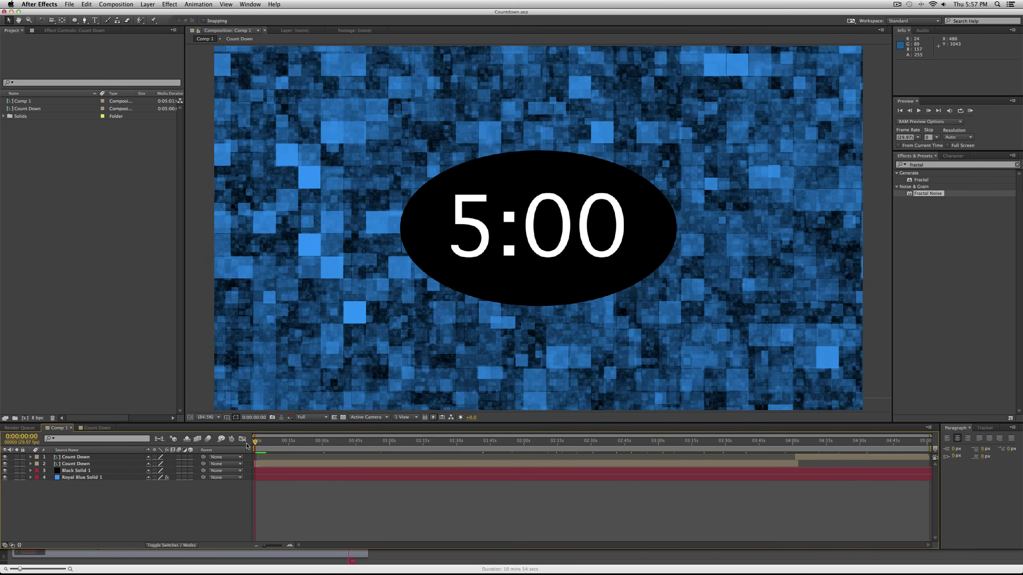
mouse_move(255, 441)
mouse_down()
mouse_move(900, 431)
mouse_move(255, 440)
mouse_up()
key(KP_0)
key(space)
drag(258, 444, 252, 444)
- Create Comp 2 at 1920×1080, 29.97 fps, 0:05:01:00 long
click(39, 121)
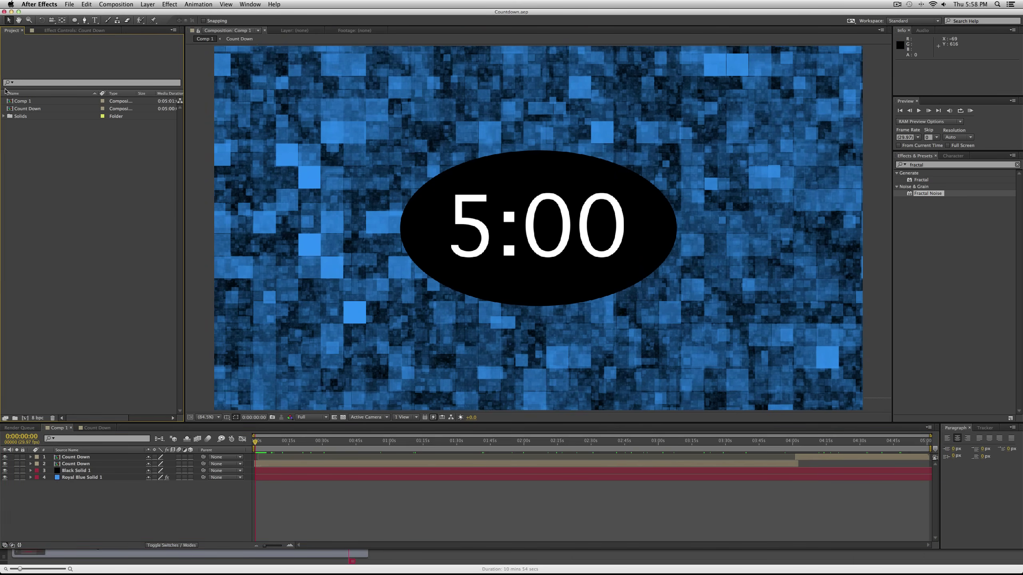
click(25, 418)
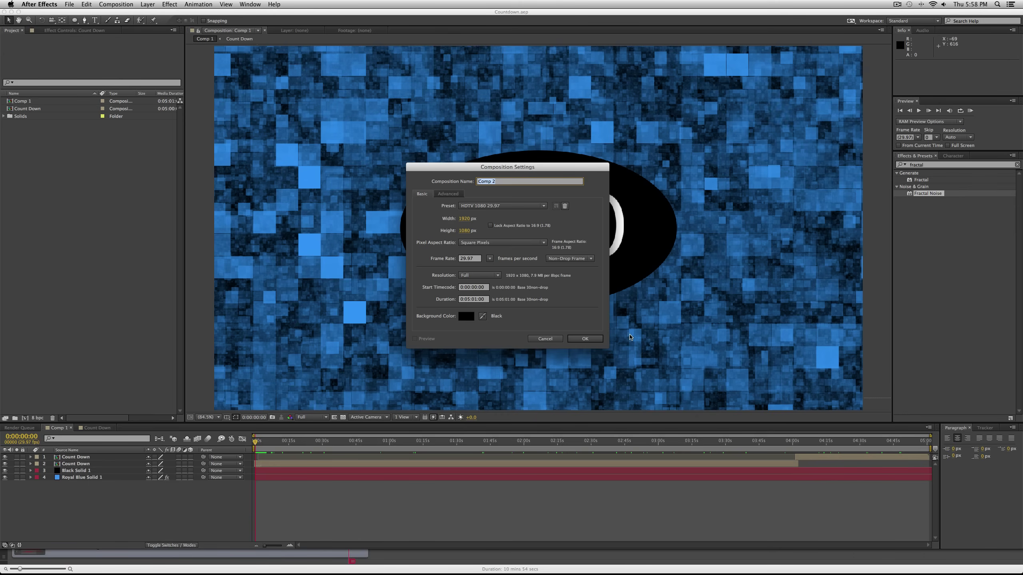
click(592, 341)
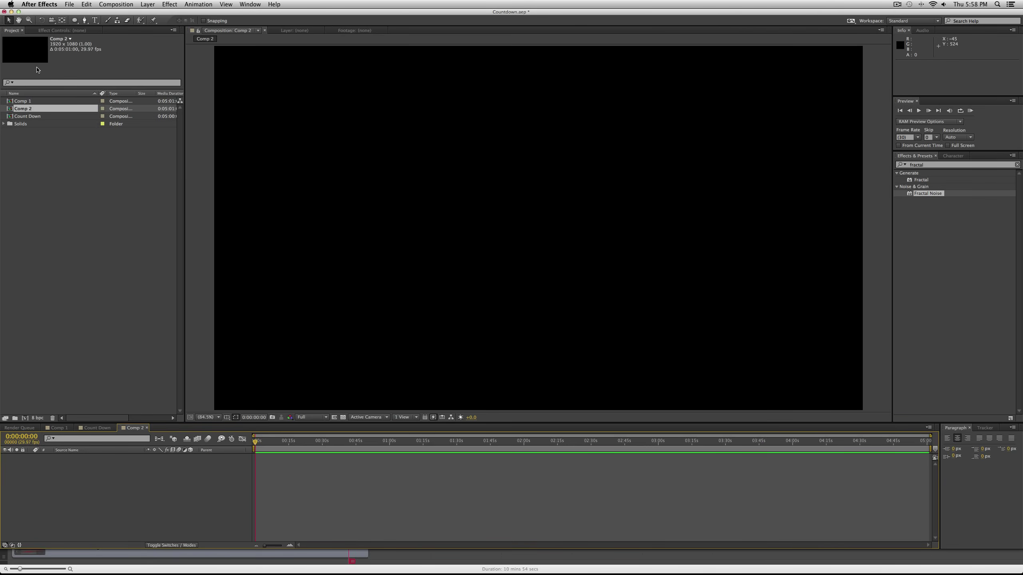
- Add a new text layer to Comp 2 via Layer > New > Text
click(148, 4)
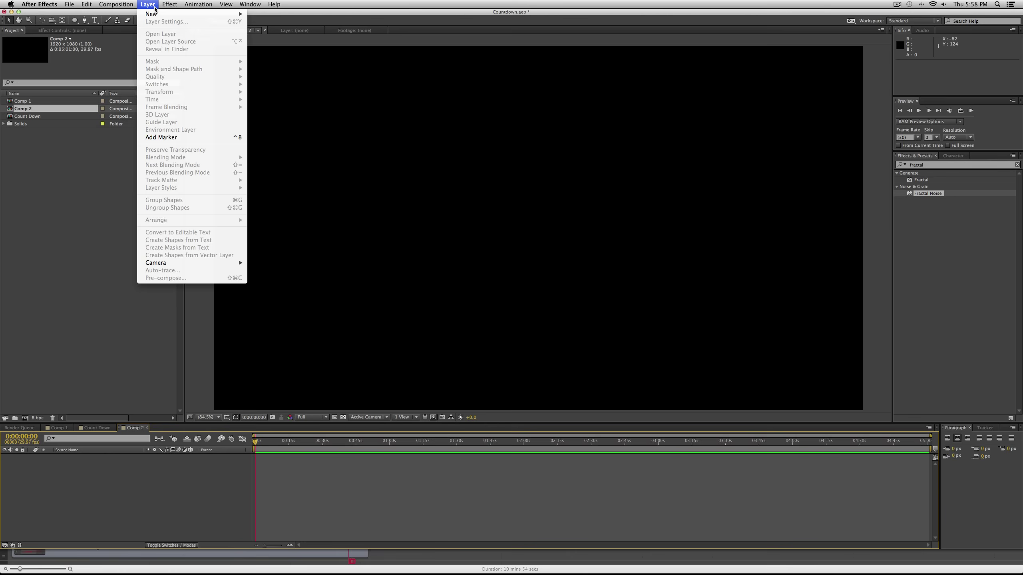
mouse_move(209, 14)
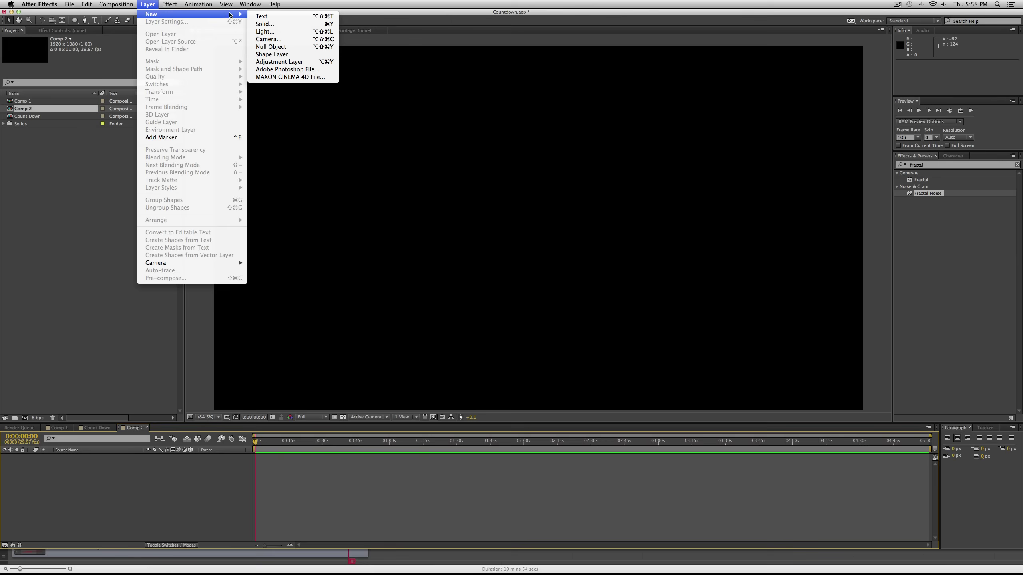
click(279, 17)
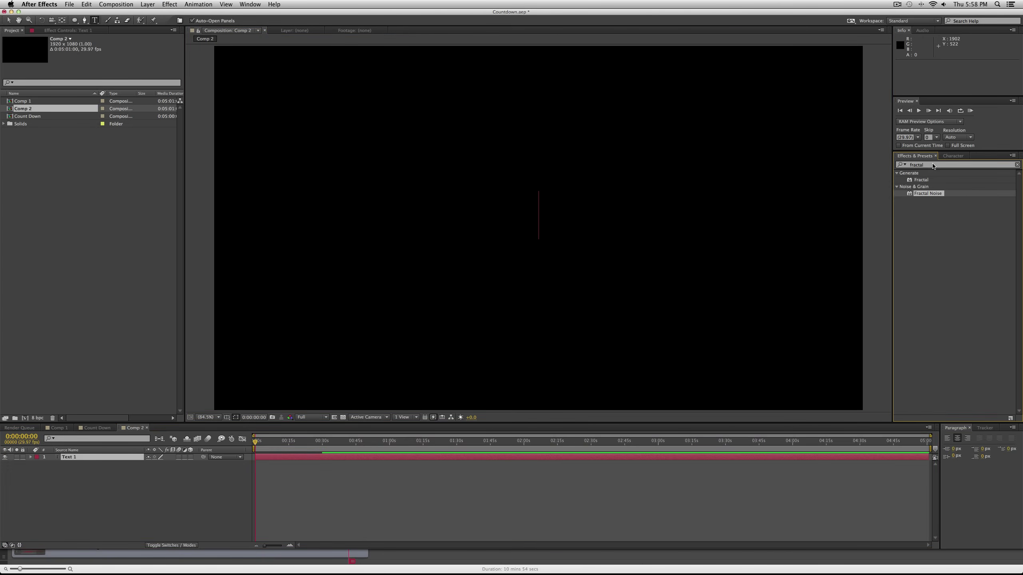
- Search effects for 'numb' and apply Numbers to the text layer with horizontal layout
click(926, 164)
key(BackSpace)
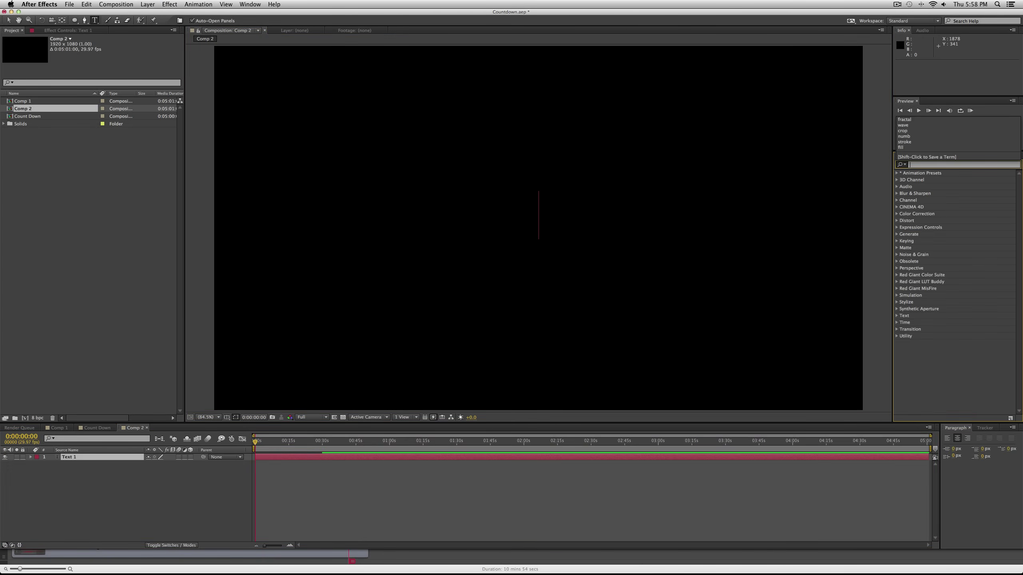
text(numb)
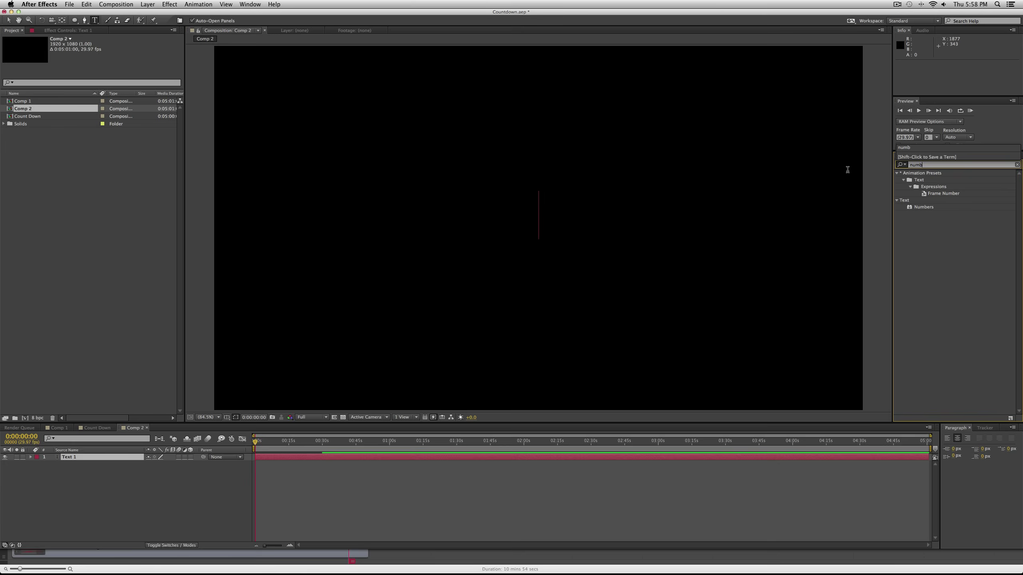
key(Return)
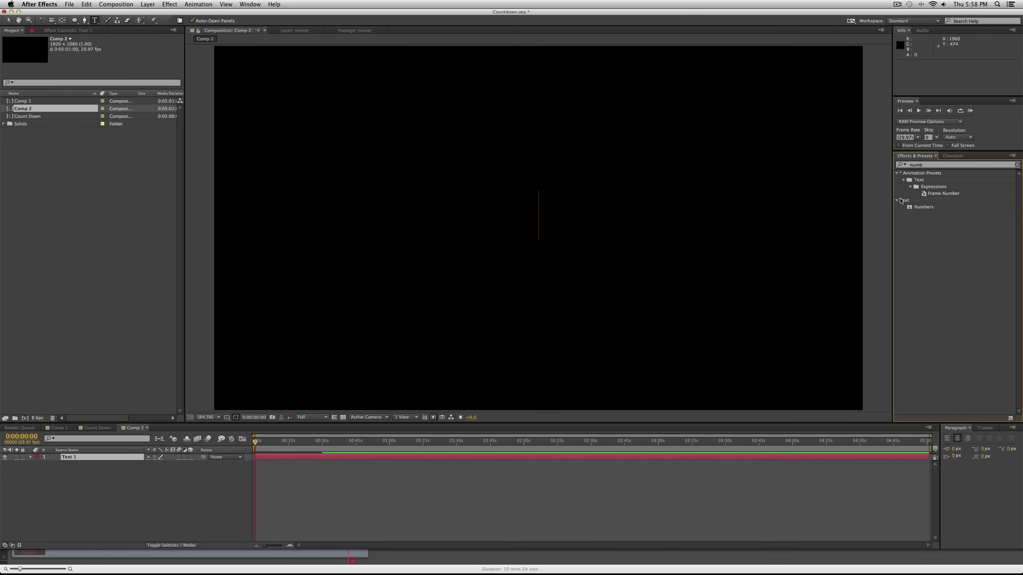
drag(923, 207, 417, 458)
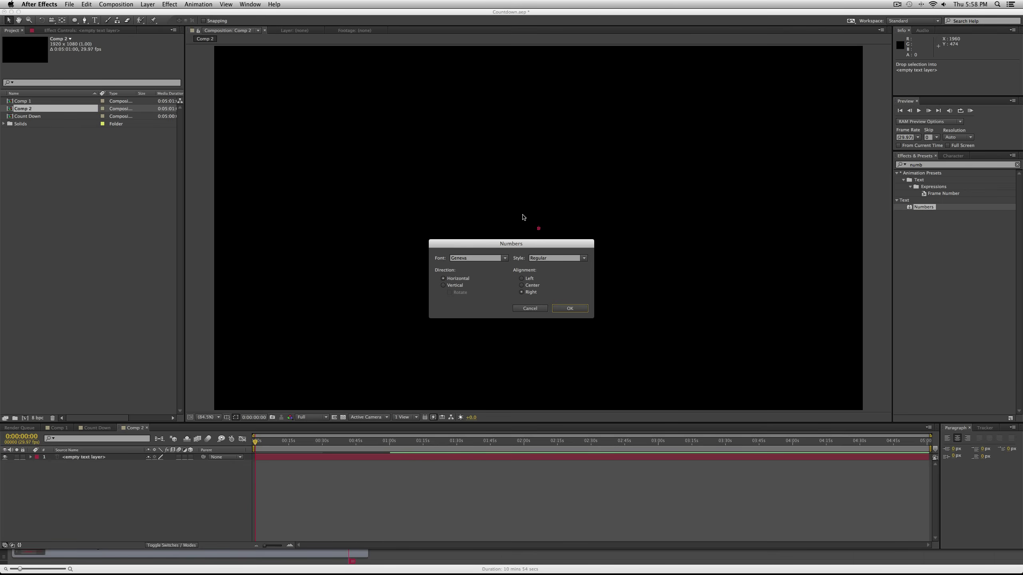
drag(508, 245, 393, 251)
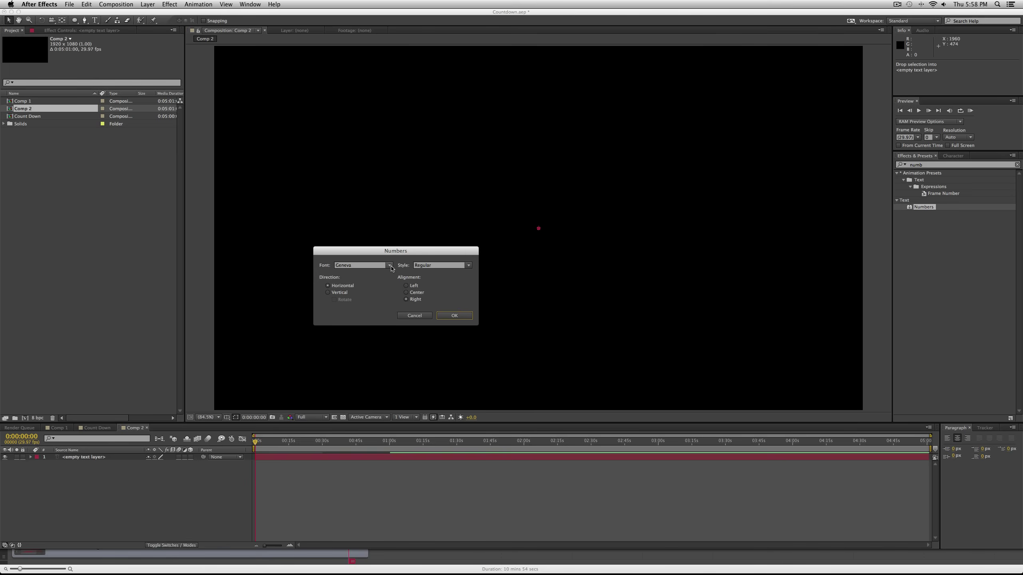
click(469, 265)
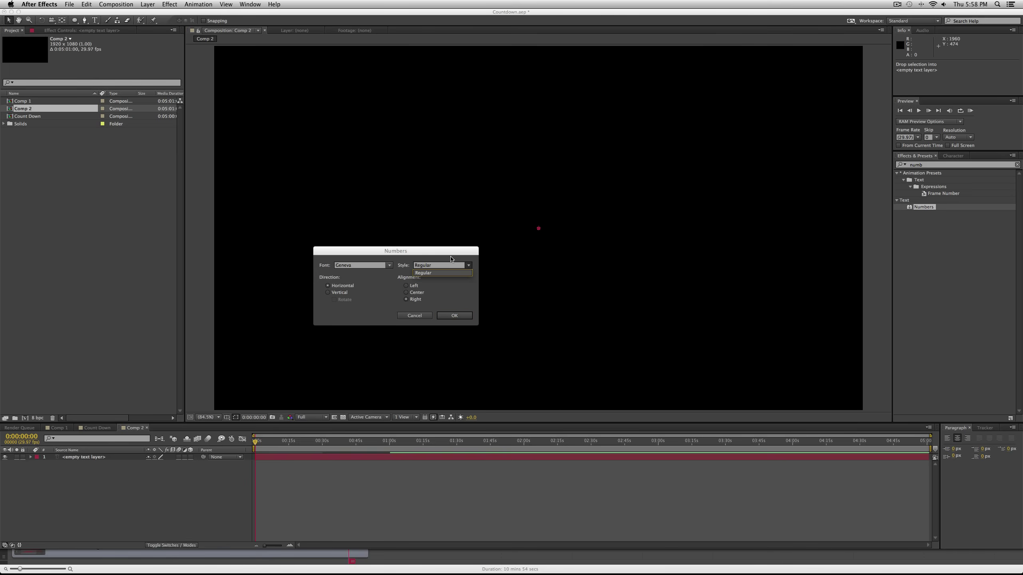
click(451, 262)
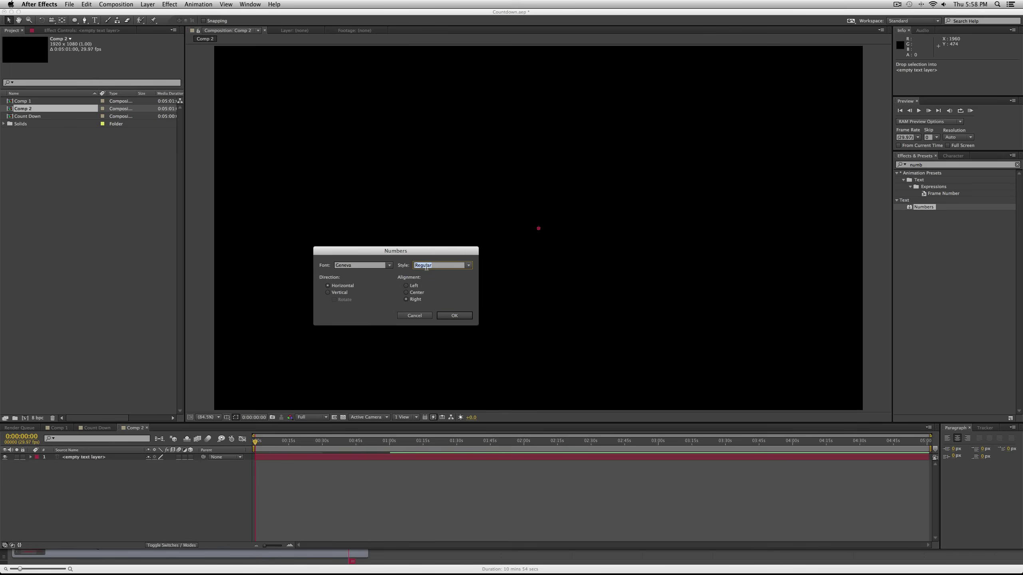
click(328, 286)
click(455, 316)
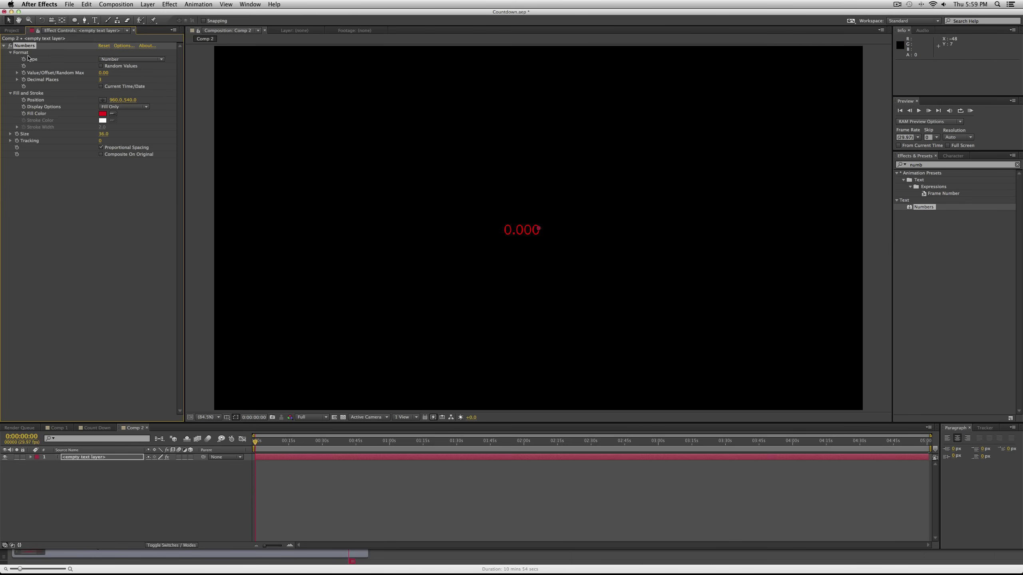
- Set the Numbers effect to Time type with white fill and size 271
click(114, 59)
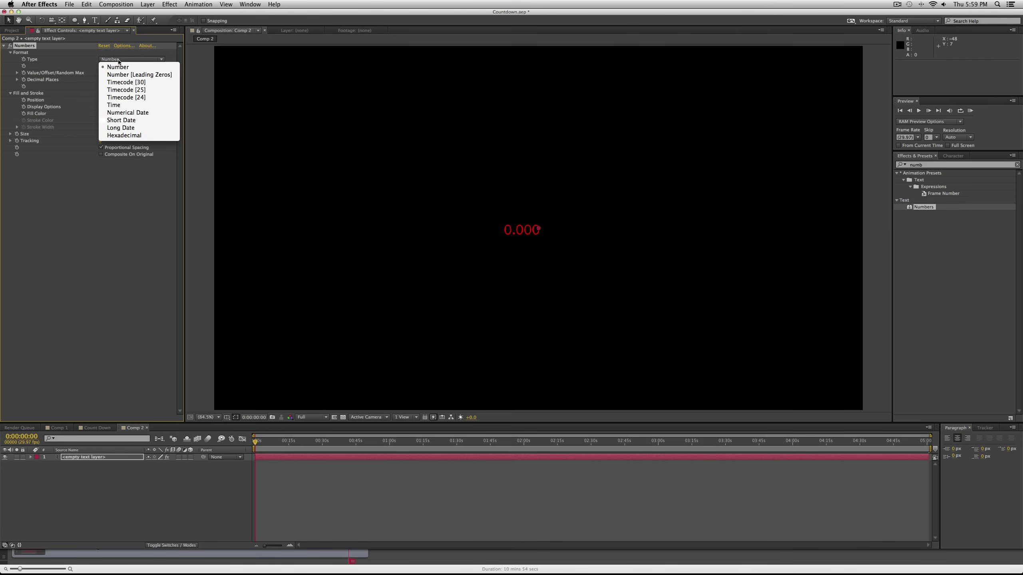
click(117, 105)
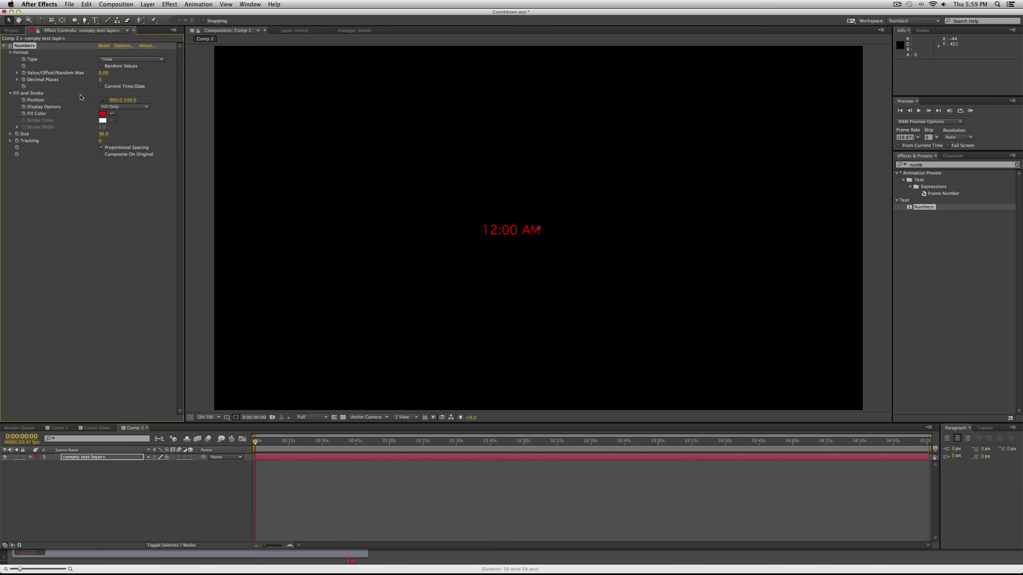
click(104, 117)
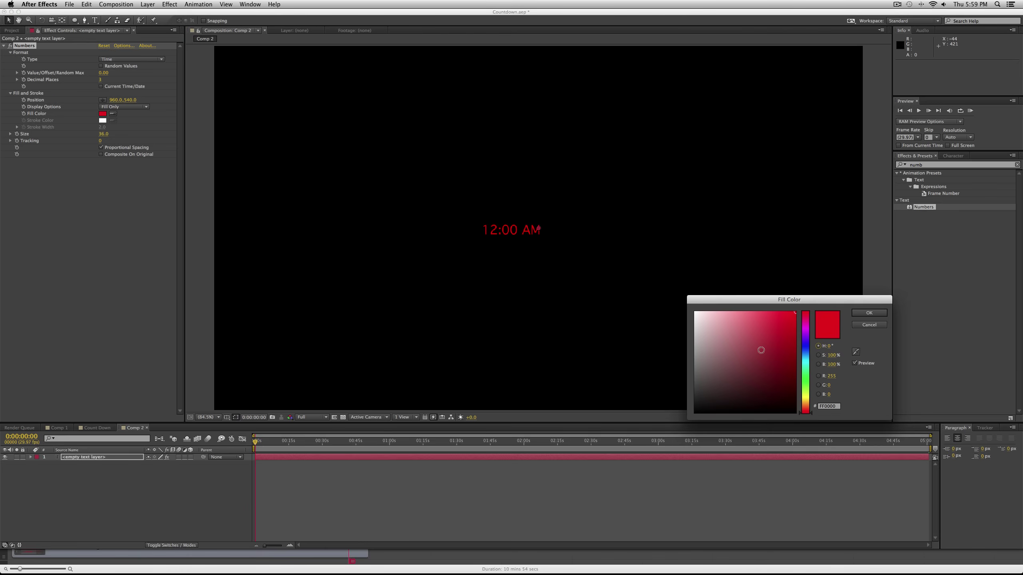
drag(762, 350, 695, 312)
click(868, 313)
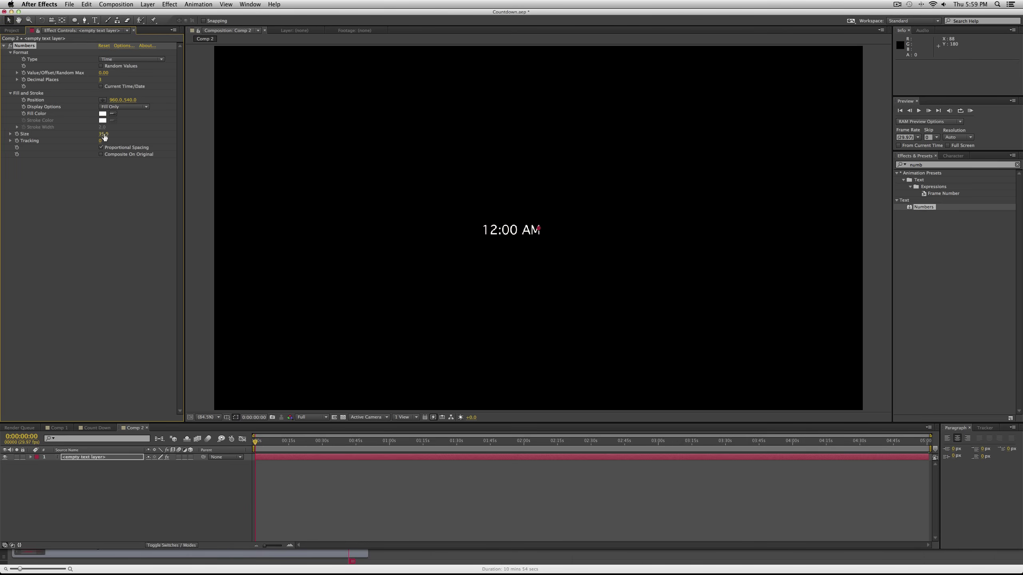
drag(104, 136, 204, 141)
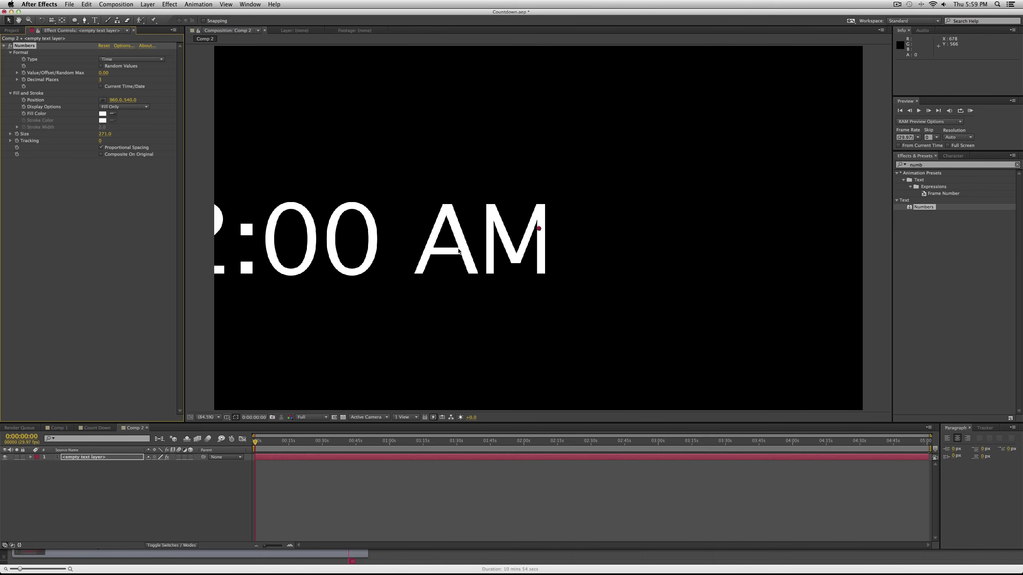
click(556, 246)
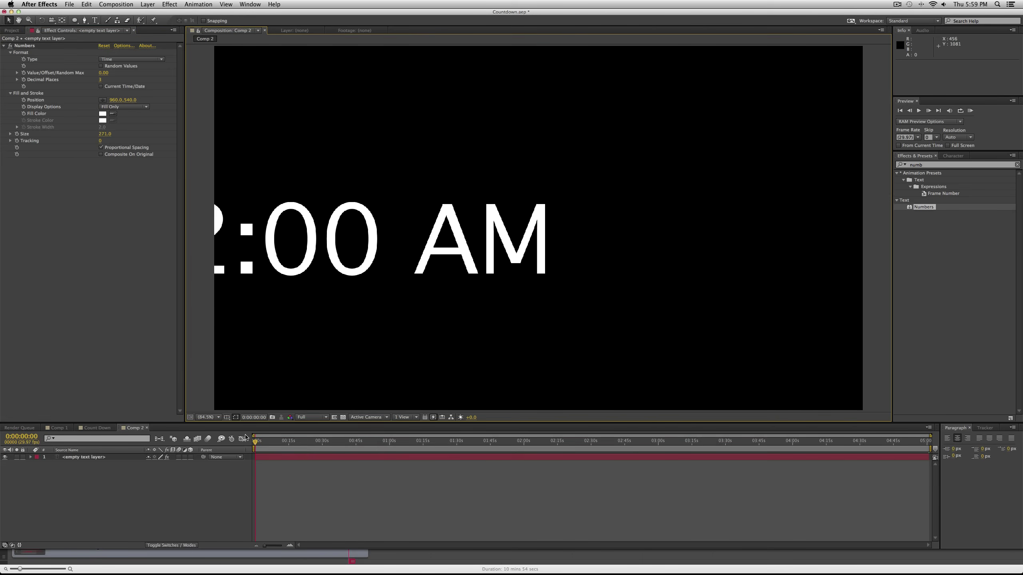
- Move the 12:00 AM clock text right and slightly up, to about 1711, 505
click(274, 463)
click(275, 458)
key(p)
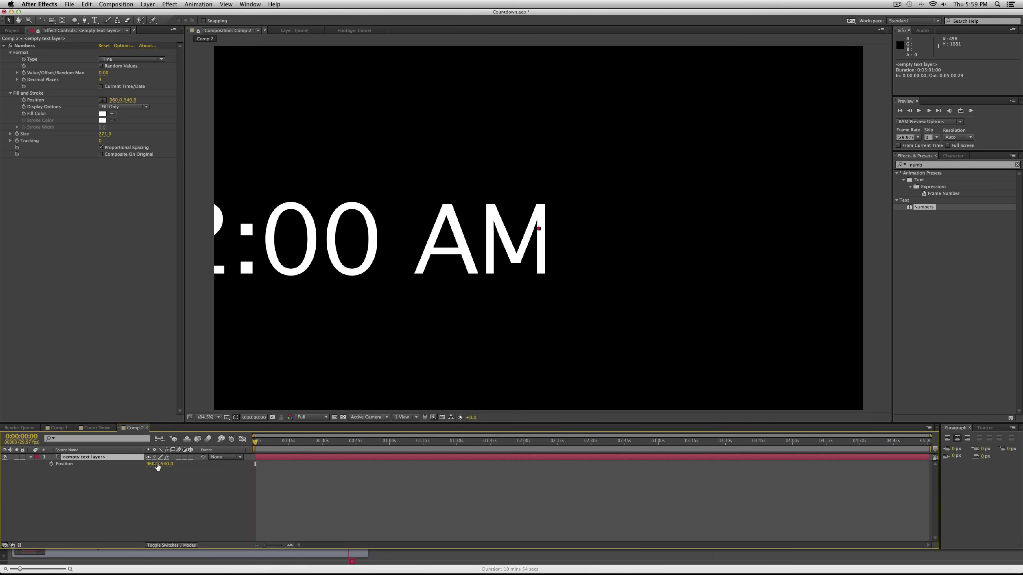
drag(158, 464, 101, 473)
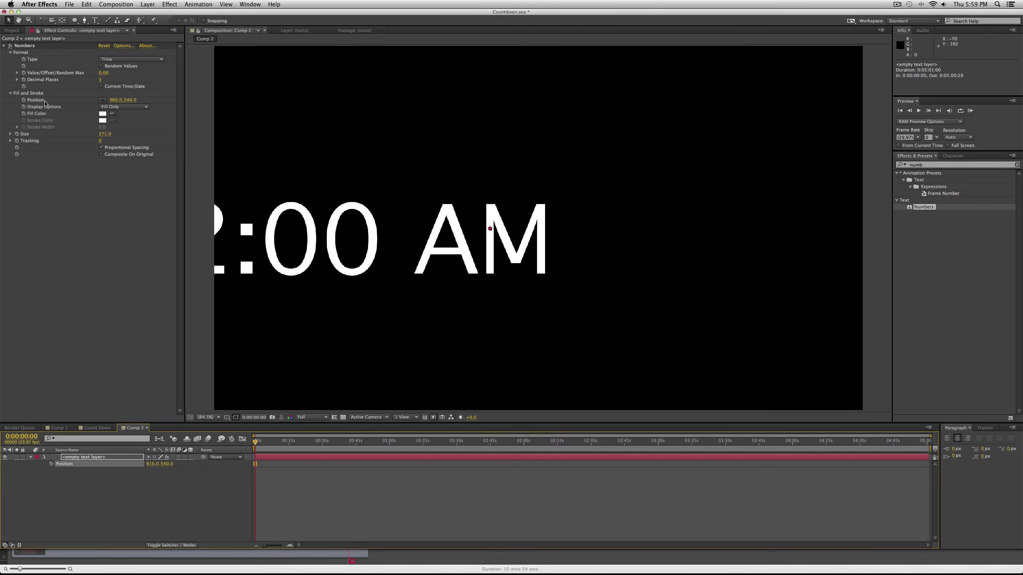
drag(114, 100, 318, 103)
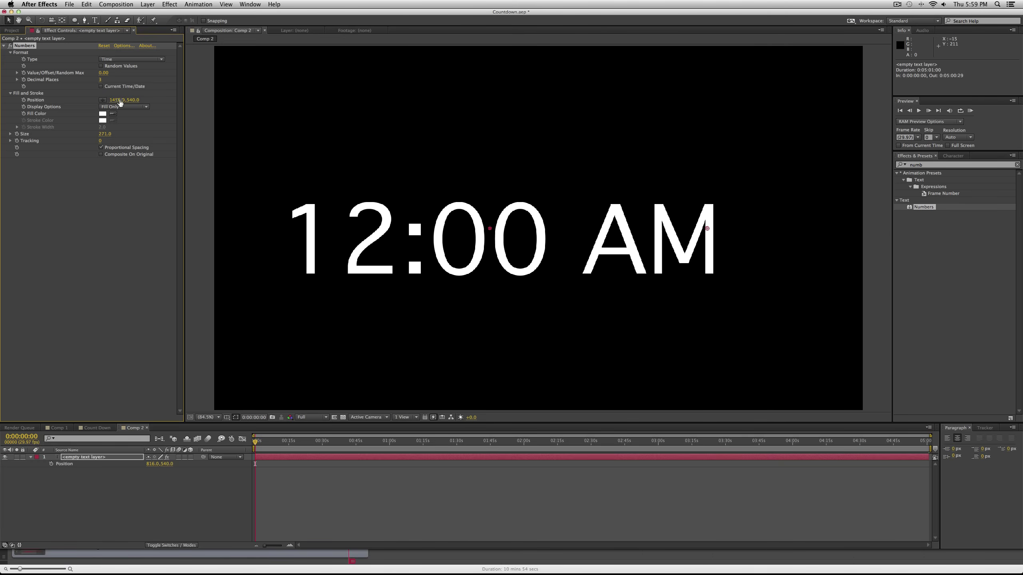
drag(121, 100, 220, 98)
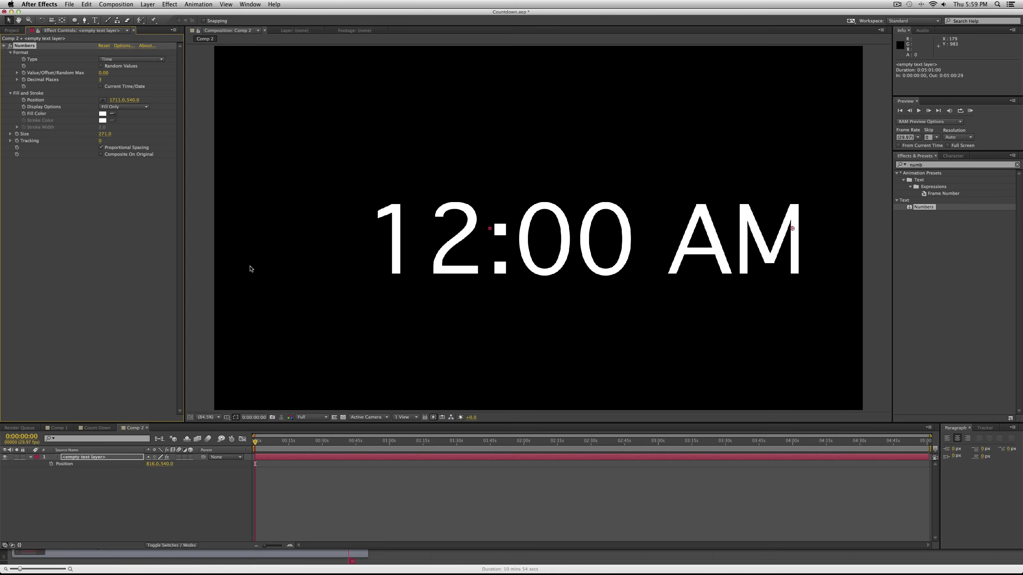
drag(132, 101, 120, 106)
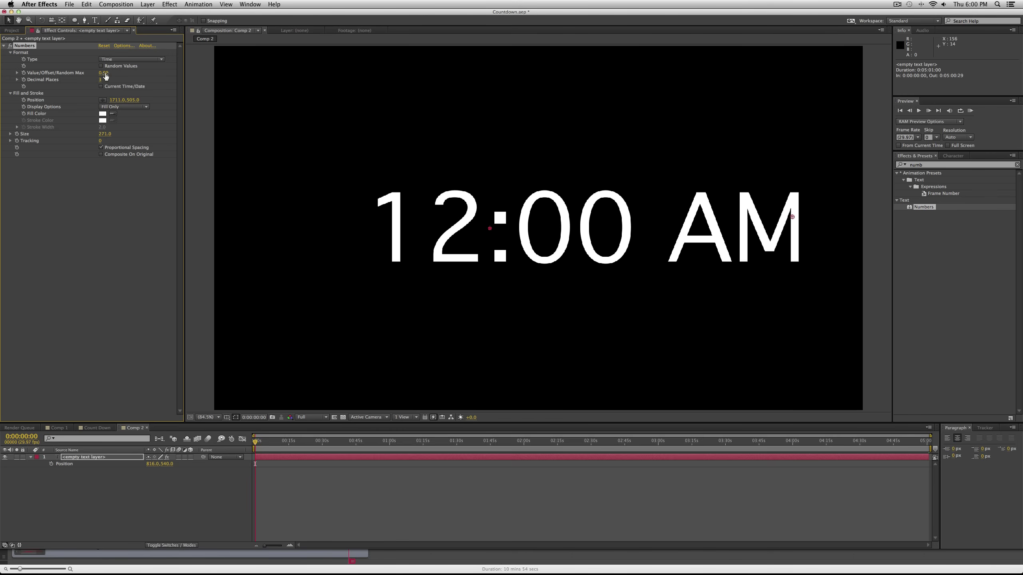
- Set the Numbers Value/Offset/Random Max to 300 so the clock reads 5:00 AM
mouse_move(106, 76)
mouse_down()
mouse_move(130, 74)
mouse_move(122, 75)
mouse_up()
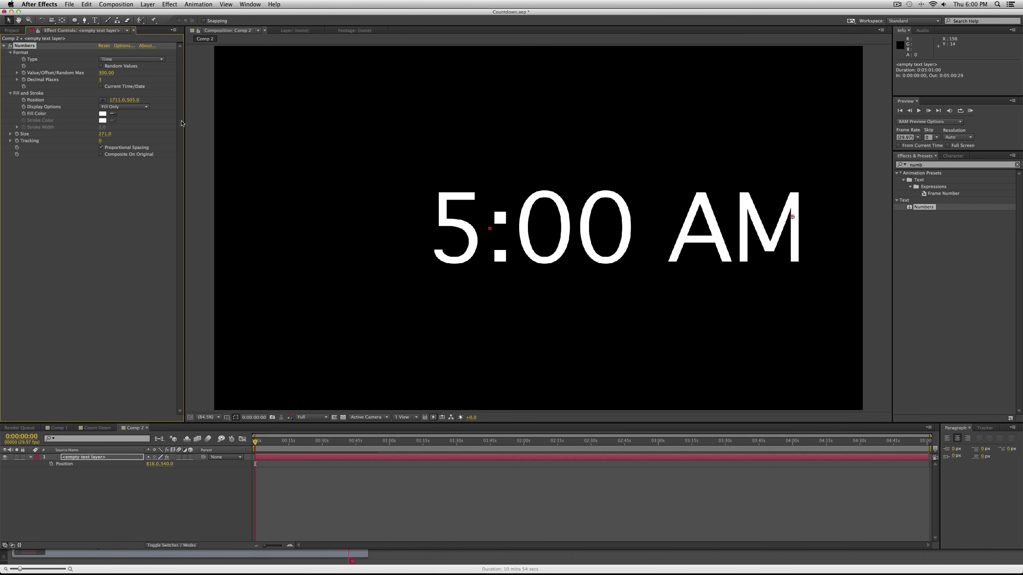
click(17, 73)
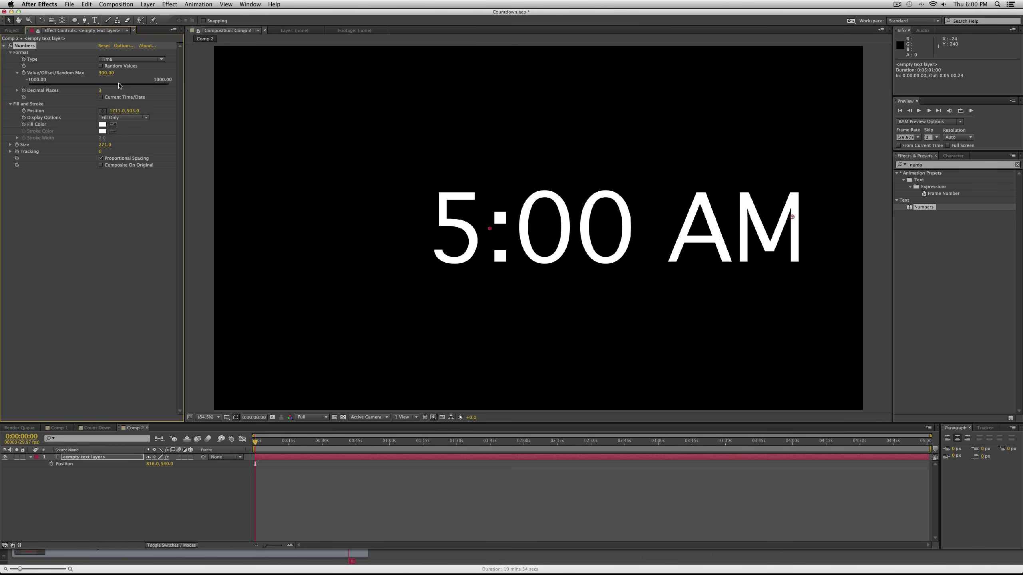
mouse_move(119, 88)
mouse_down()
mouse_move(106, 88)
mouse_move(120, 88)
mouse_up()
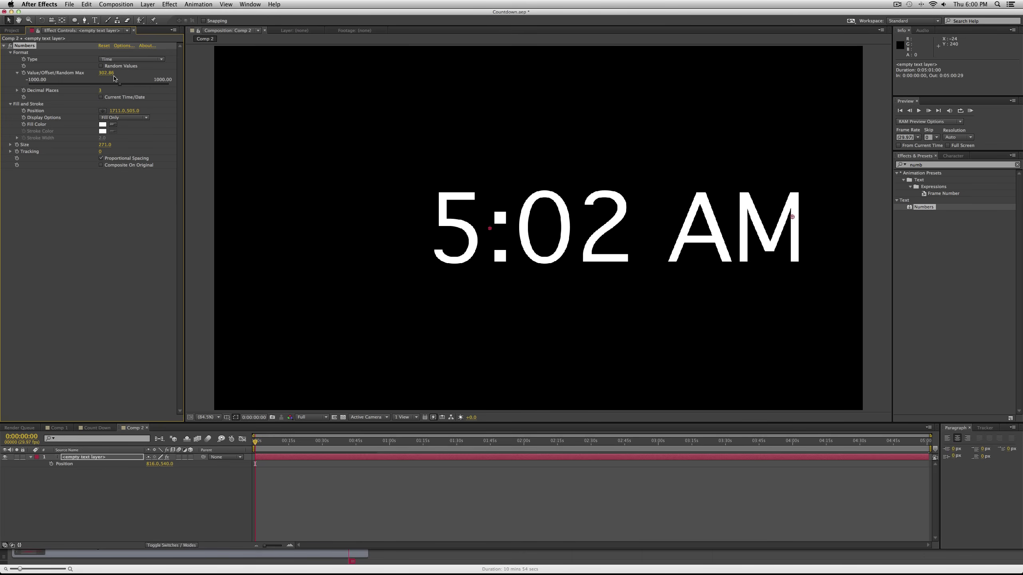
click(109, 75)
text(300)
key(Return)
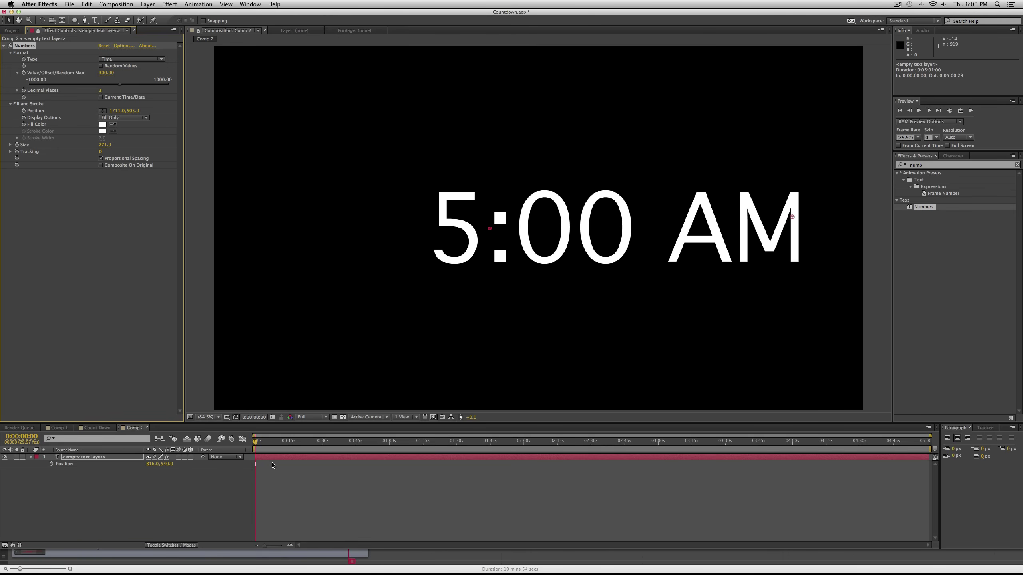
- Move to 0:00:01:00 and set a Value keyframe at 300
click(255, 442)
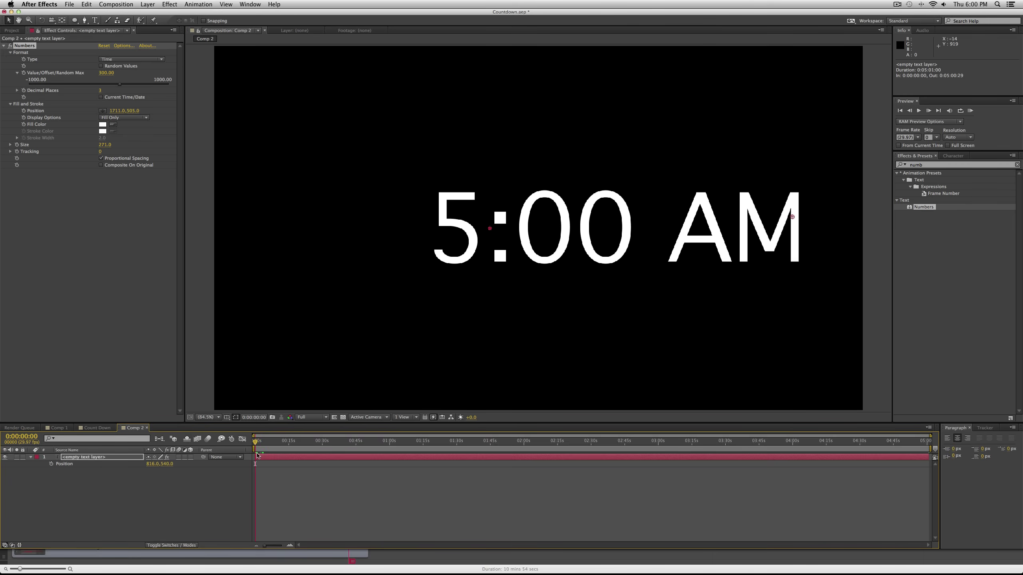
scroll(412, 467, up, 10)
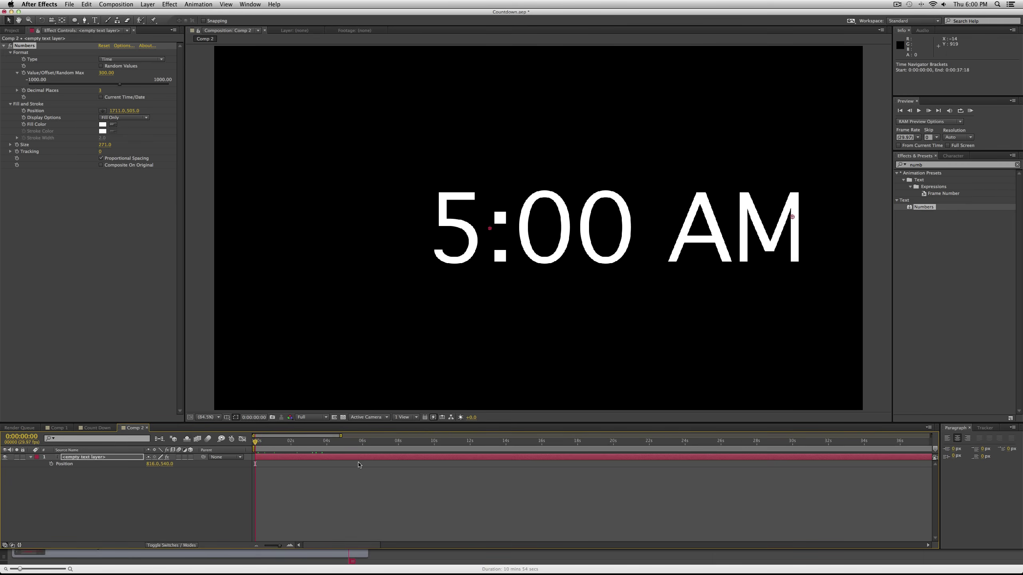
scroll(328, 459, down, 8)
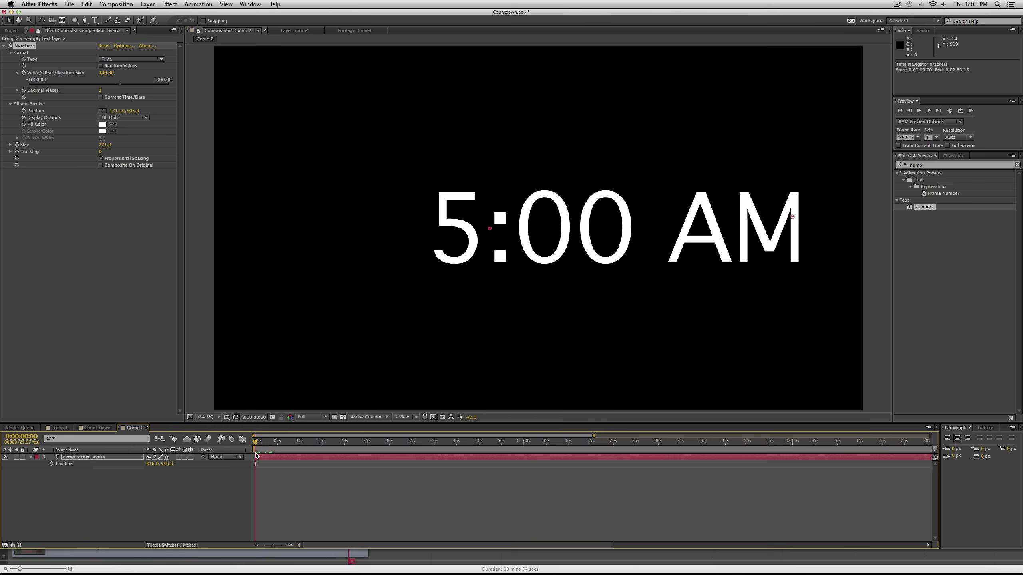
scroll(256, 455, up, 12)
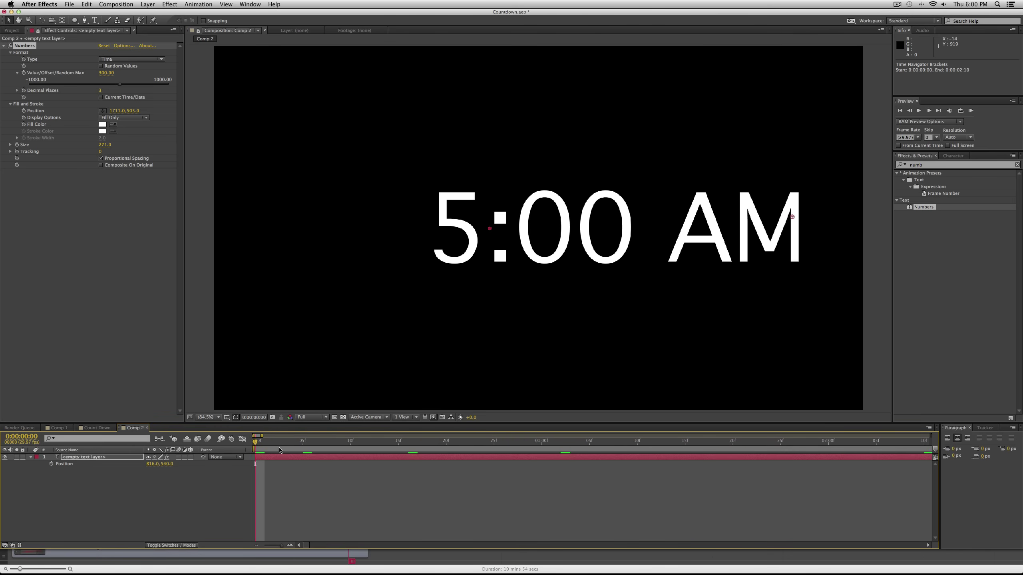
scroll(274, 449, down, 2)
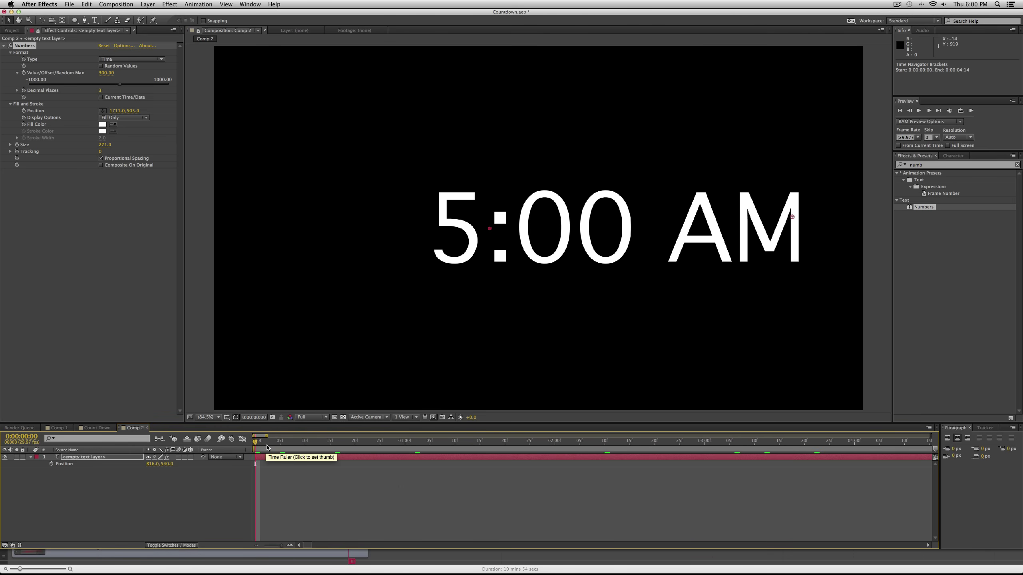
drag(256, 443, 406, 445)
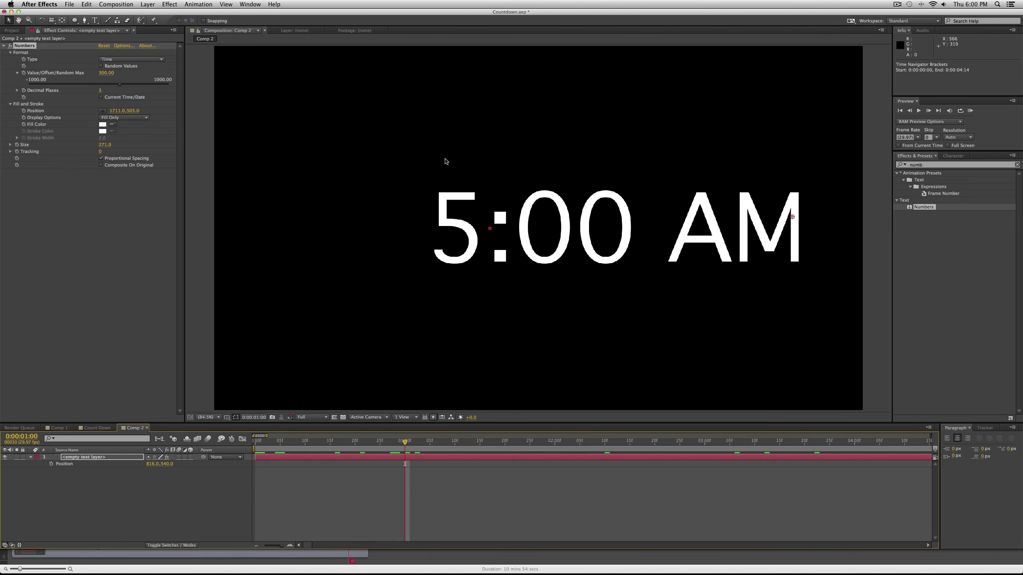
click(23, 73)
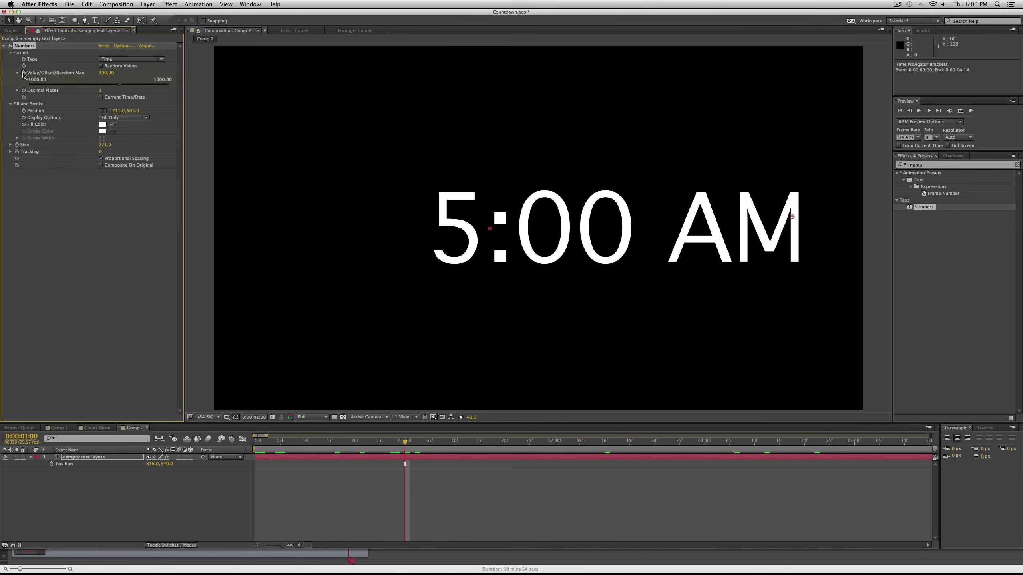
- At the composition's last frame, keyframe the value at 0 so it reads 12:00 AM
key(minus)
key(minus)
key(minus)
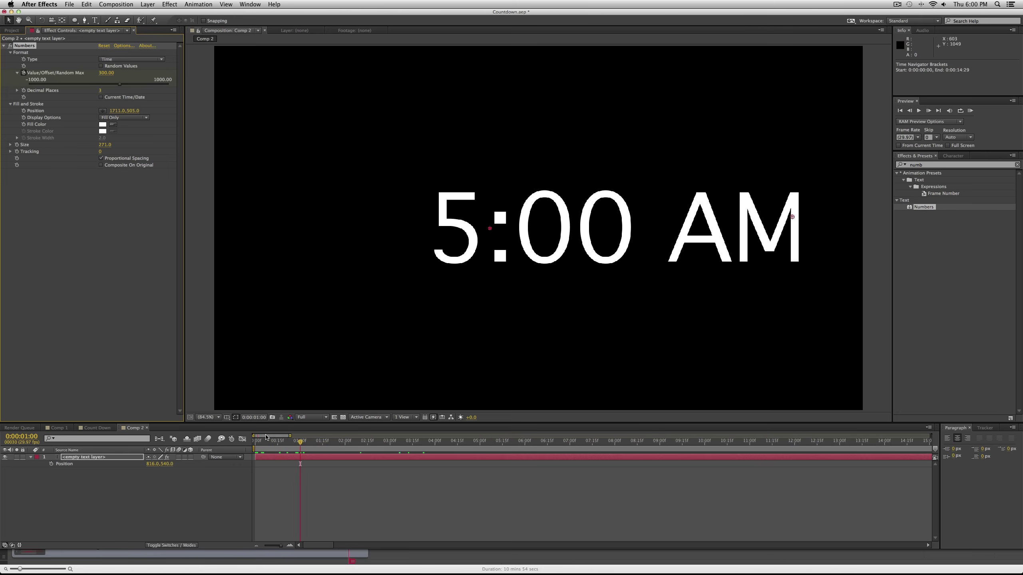
drag(383, 435, 1021, 459)
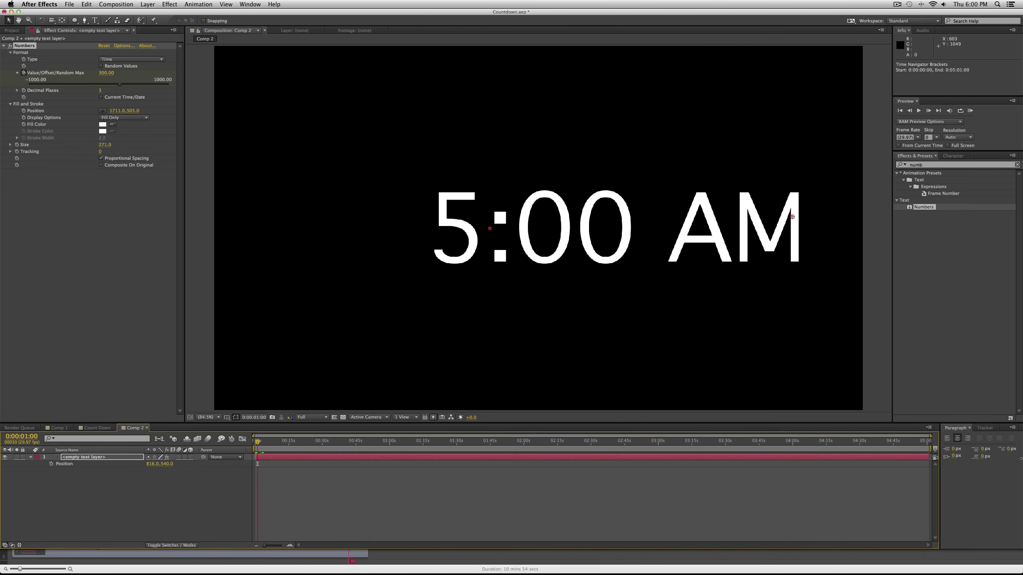
click(931, 443)
click(108, 73)
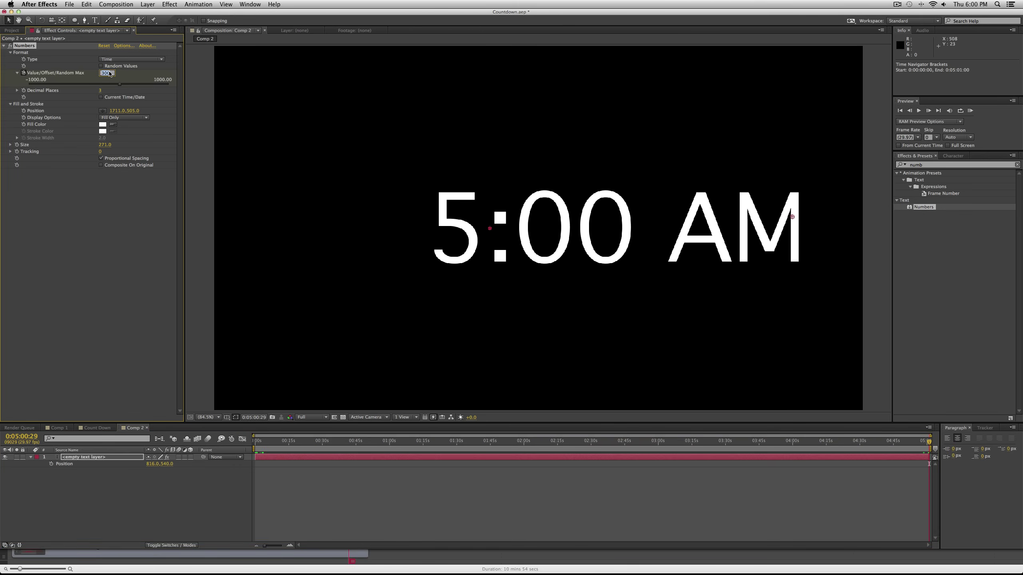
text(0)
key(Return)
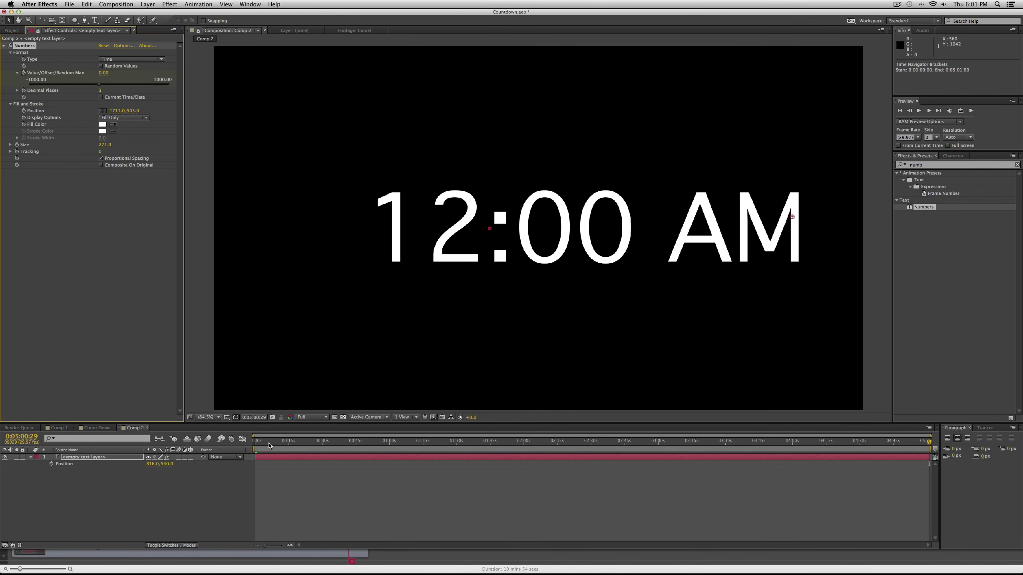
drag(266, 445, 820, 459)
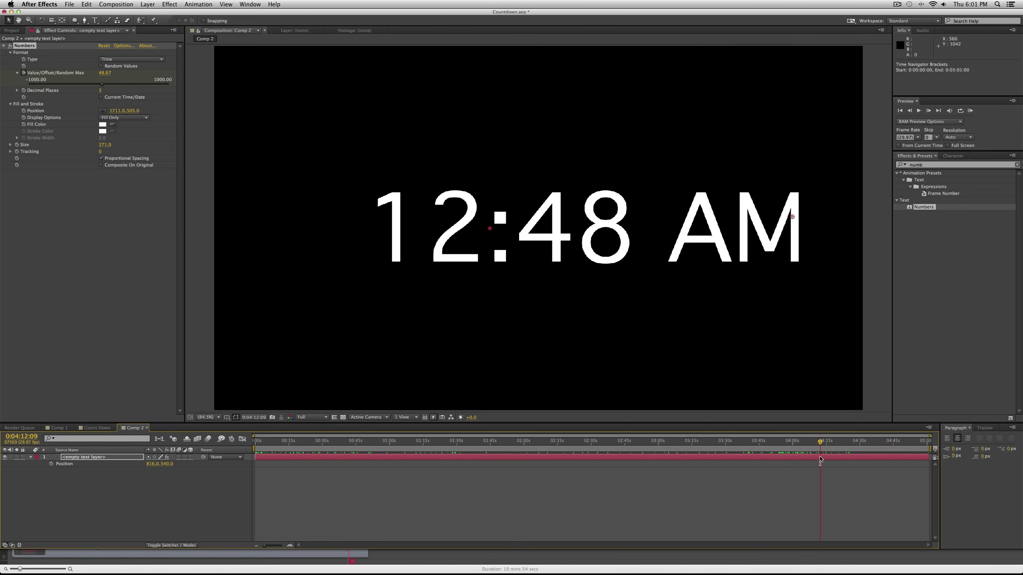
key(KP_0)
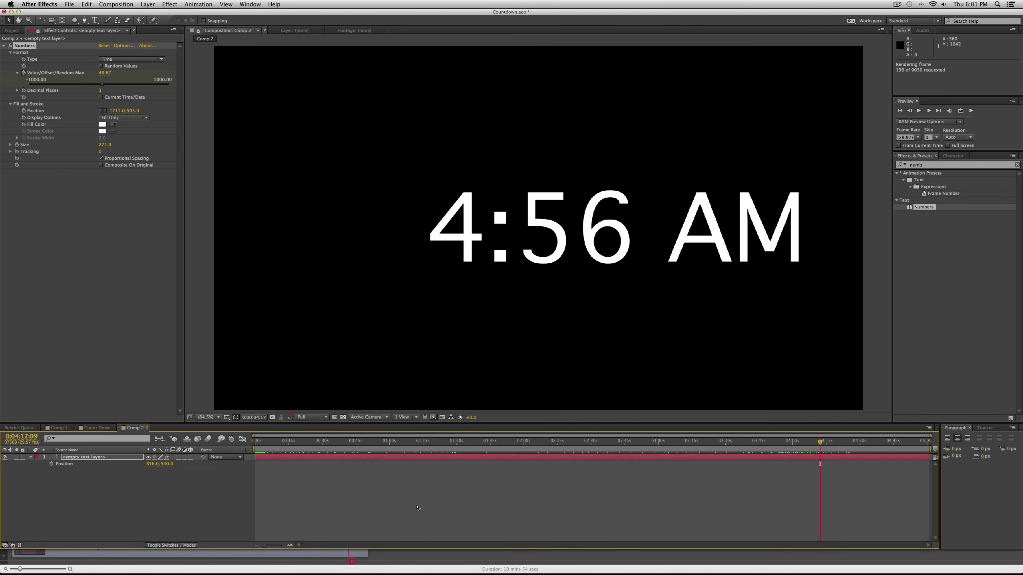
click(421, 491)
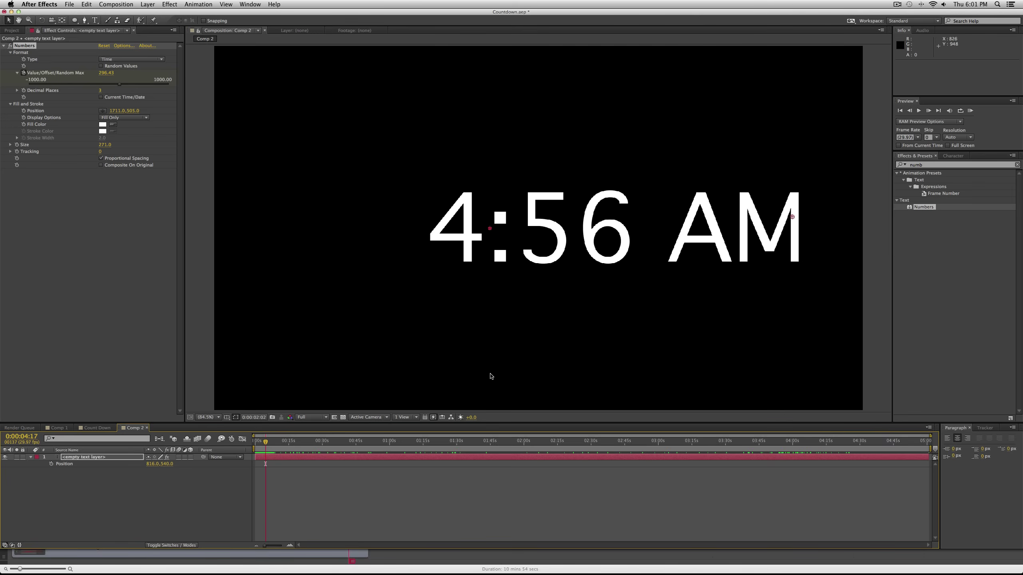
drag(519, 442, 255, 443)
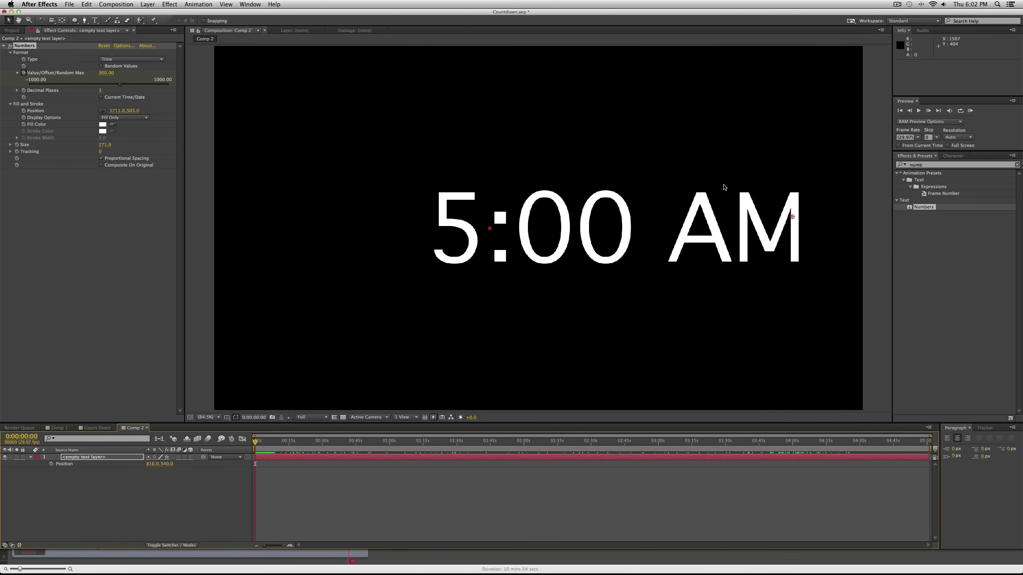
click(687, 441)
drag(688, 443, 814, 443)
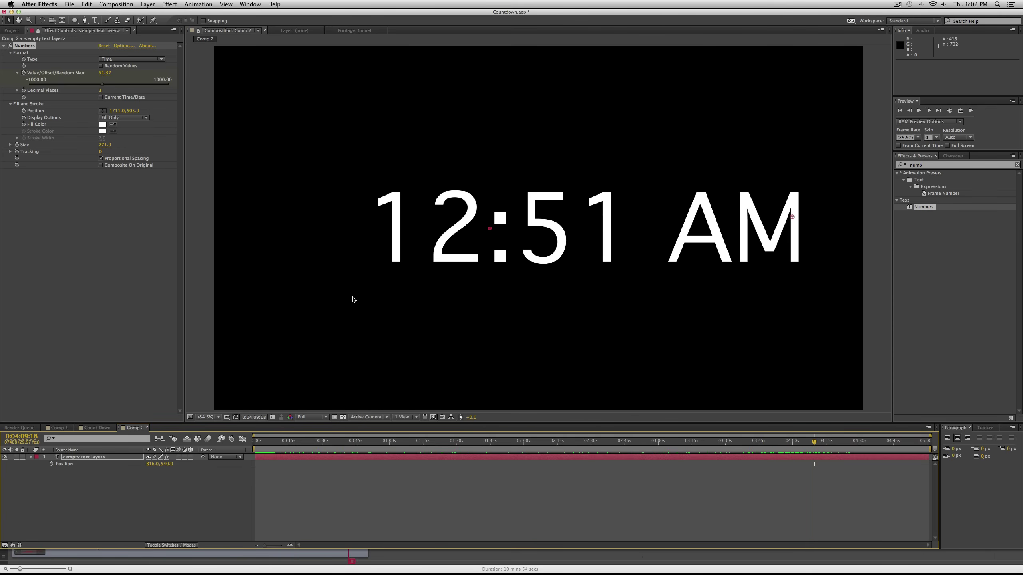
- Draw a rectangle mask around the AM, then undo it
click(74, 20)
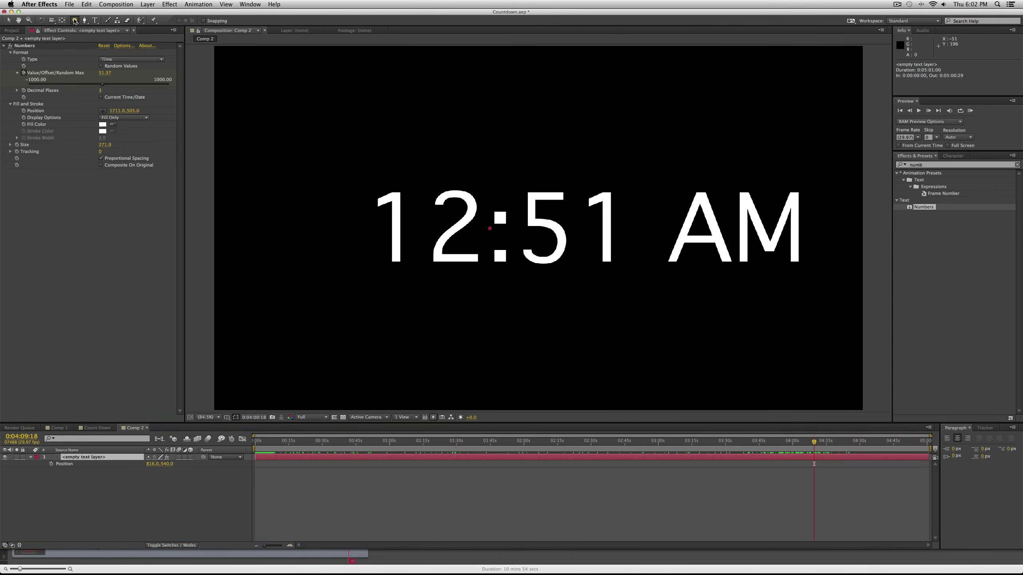
click(112, 20)
drag(667, 130, 833, 295)
key(super+z)
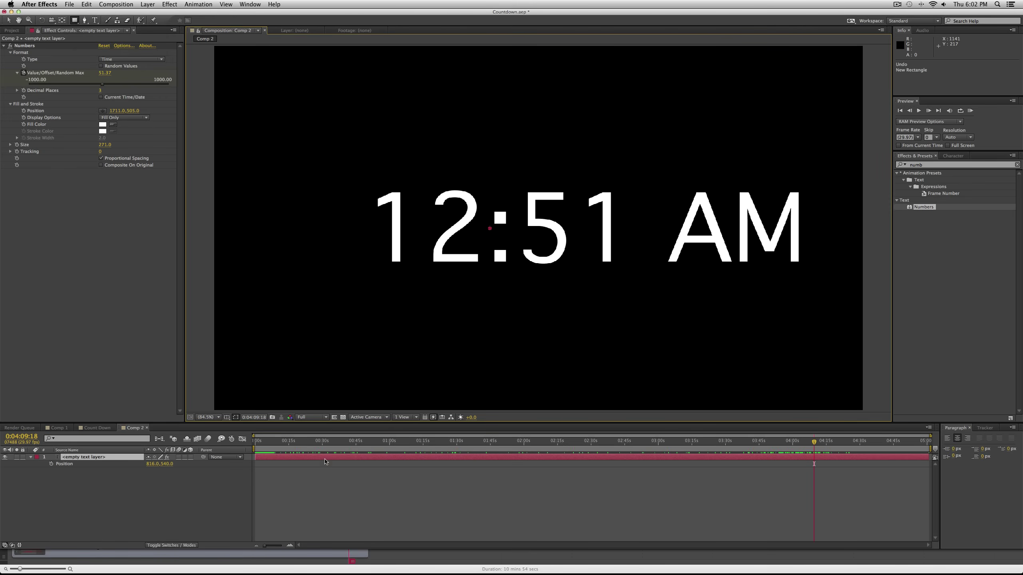
- Pre-compose the clock text layer into a new composition named Counter
click(293, 459)
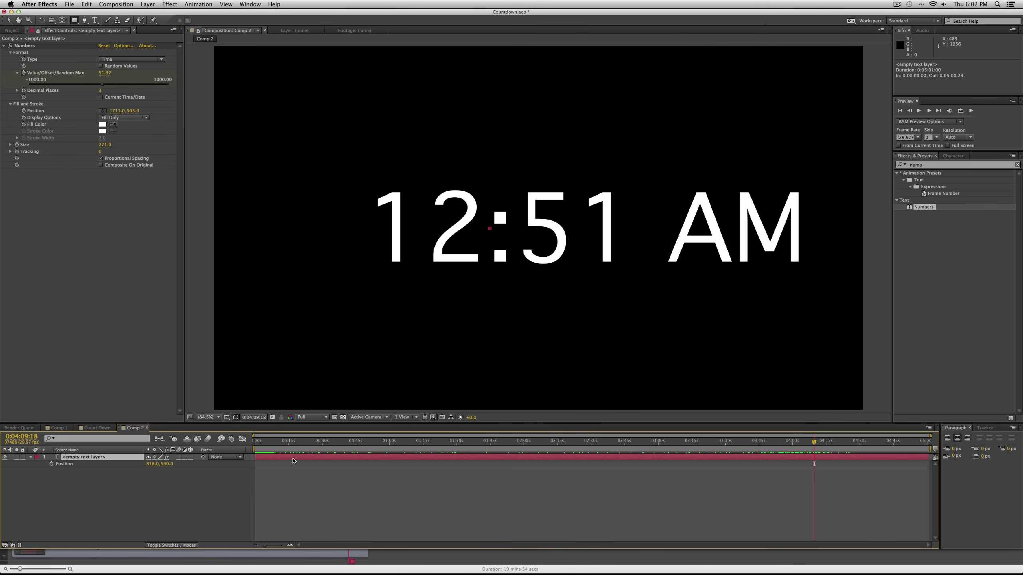
key(super+shift+c)
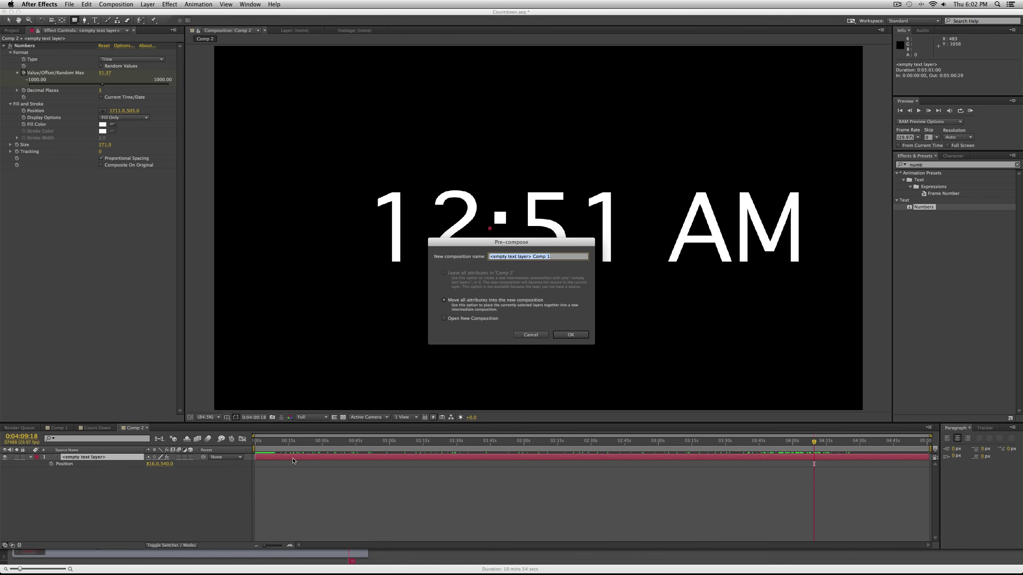
text(Counter)
key(Return)
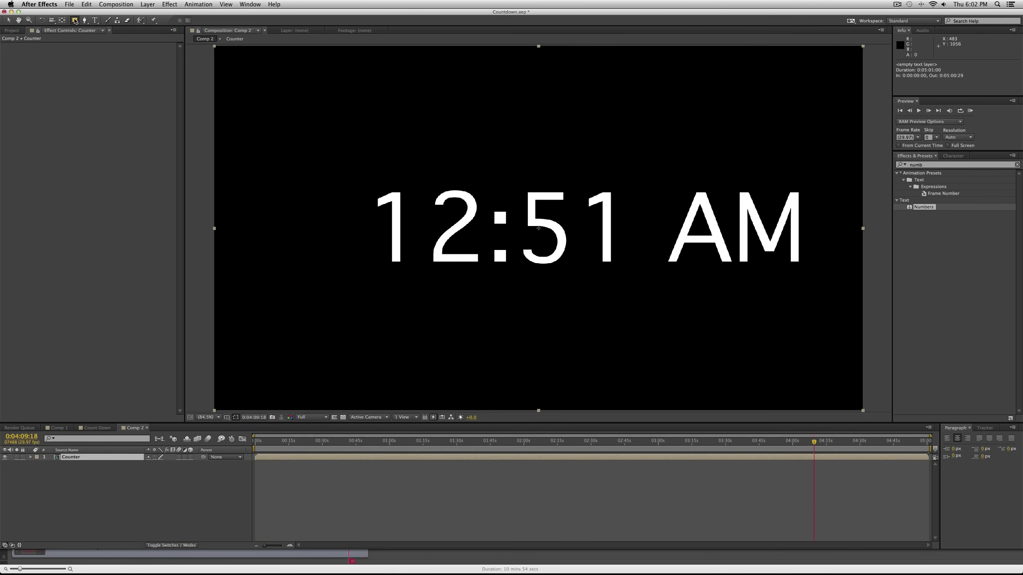
- Draw a rectangle mask around the AM on Counter and set it to Subtract, leaving 12:59
drag(74, 20, 98, 20)
drag(636, 142, 826, 299)
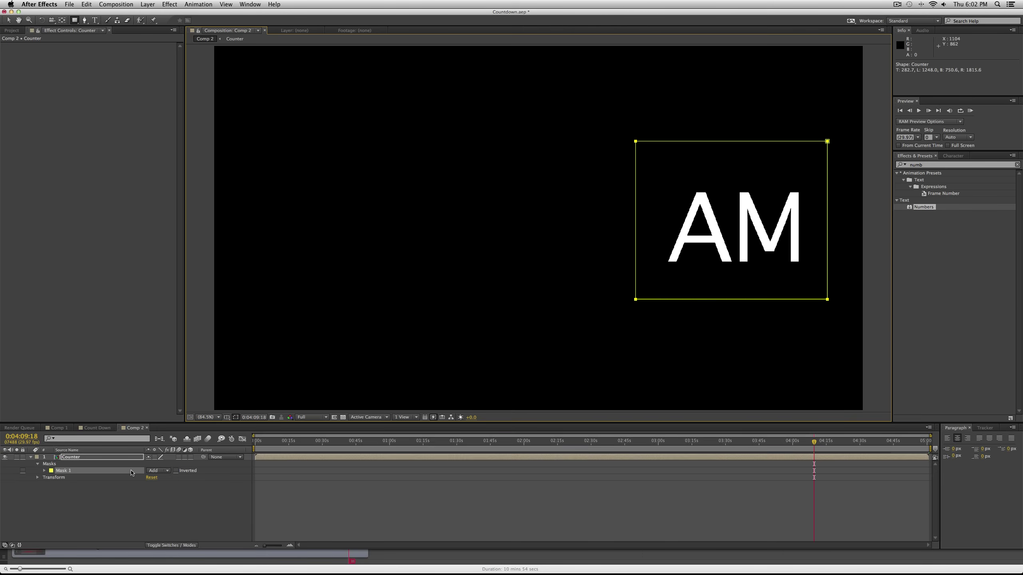
click(156, 473)
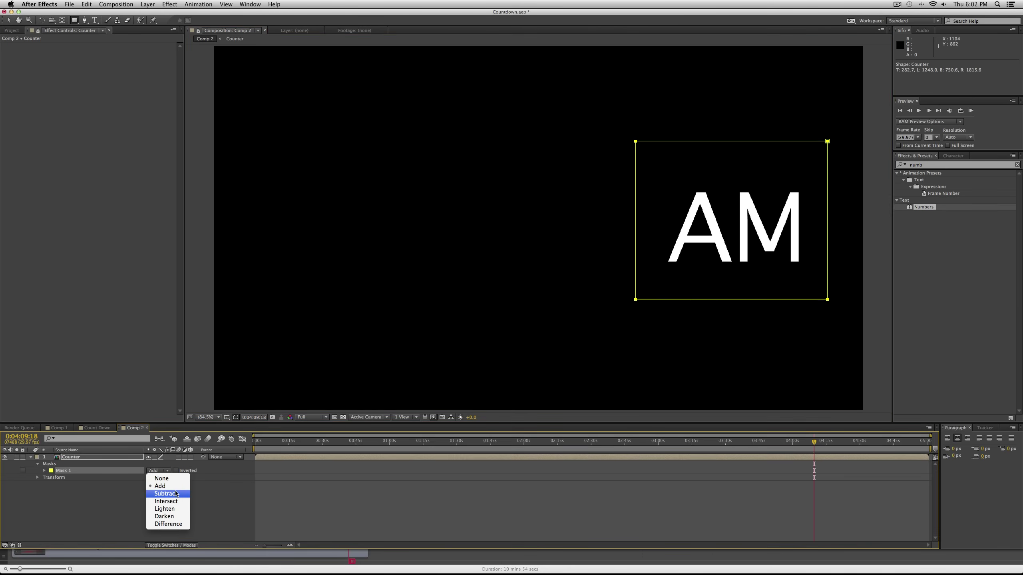
click(161, 492)
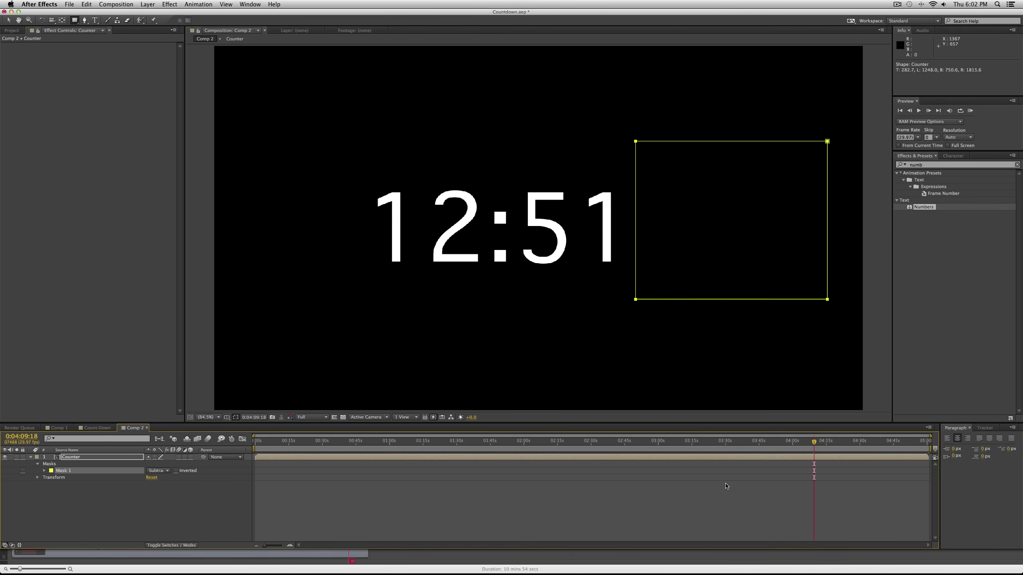
drag(759, 438, 796, 455)
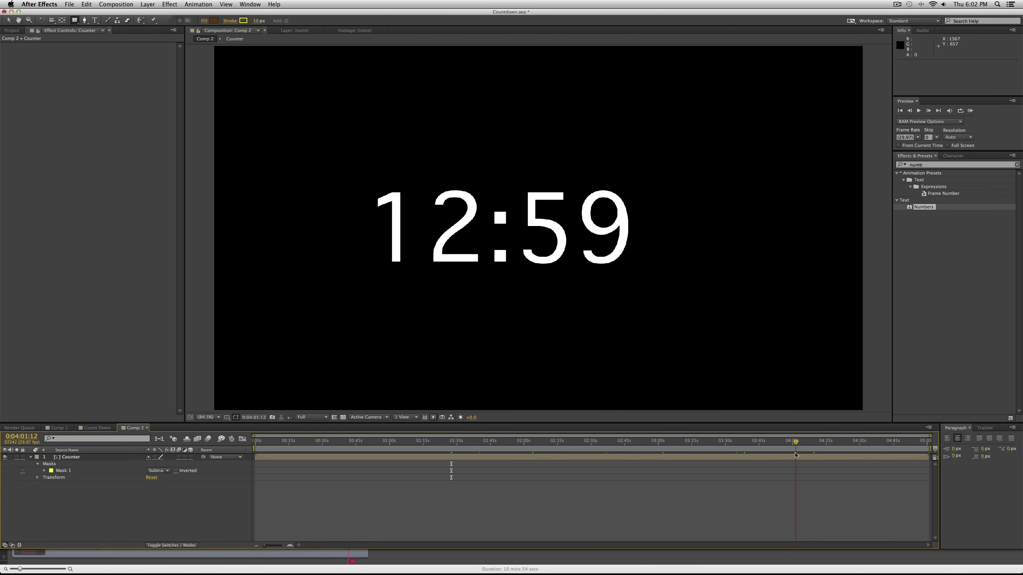
- Split the Counter layer at 0:04:01:12 and scrub both halves of the countdown
click(795, 455)
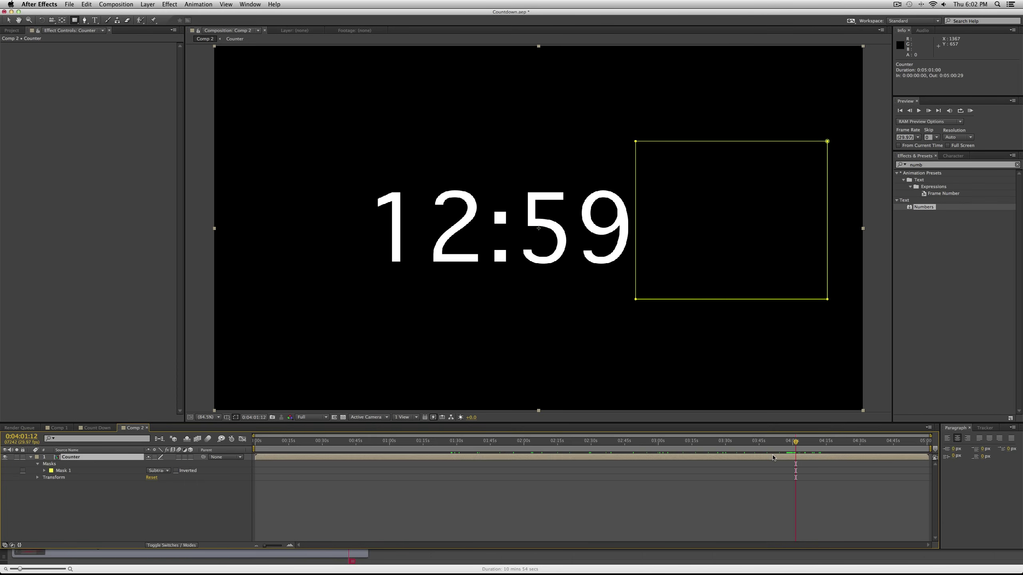
key(super+shift+d)
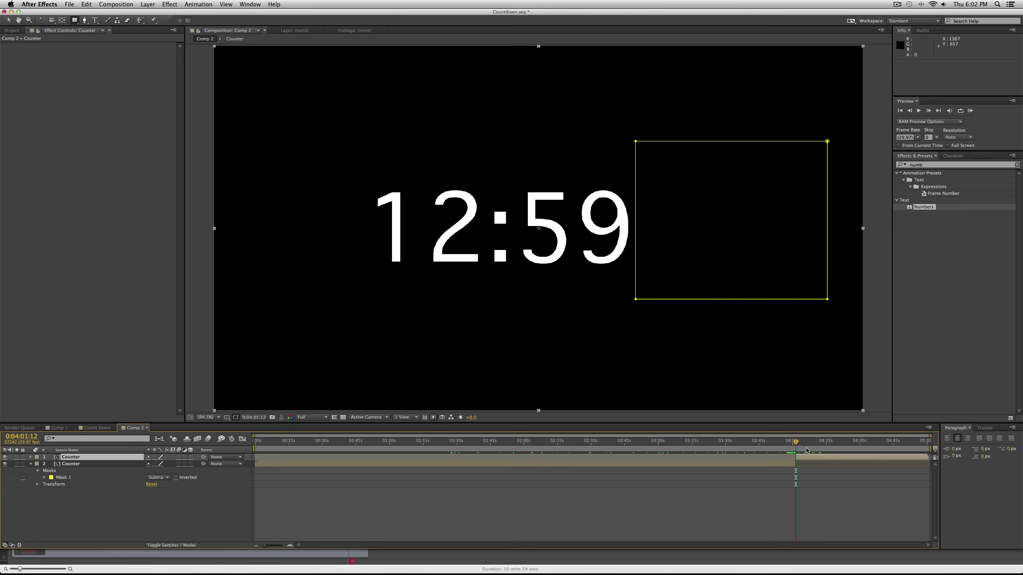
drag(797, 444, 806, 451)
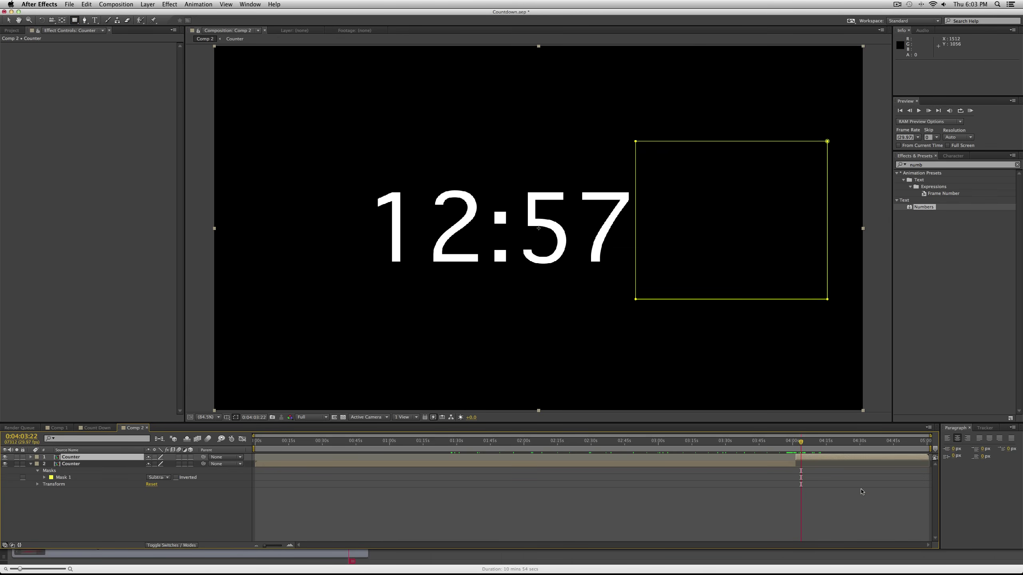
click(837, 459)
drag(806, 444, 710, 443)
click(598, 466)
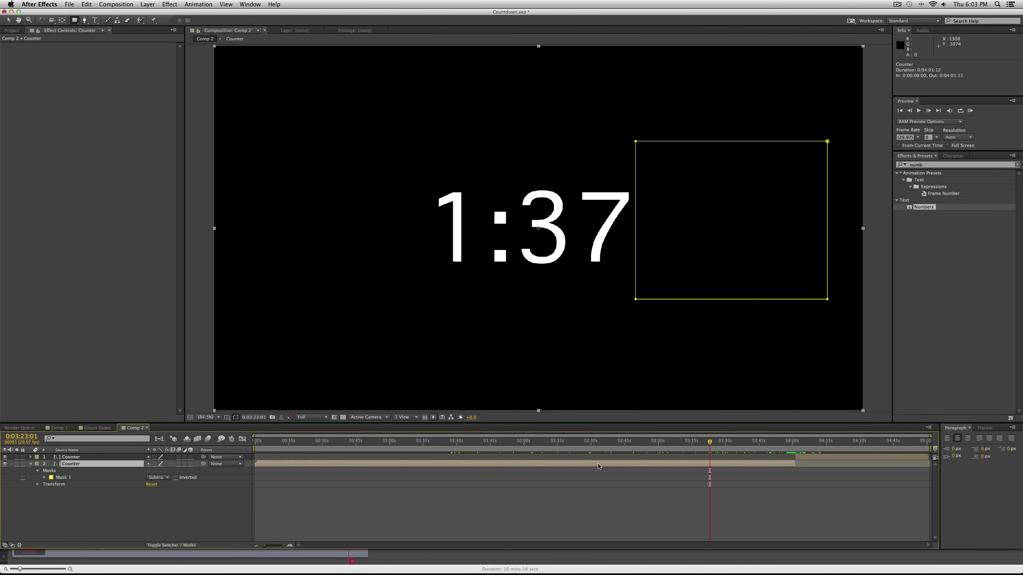
drag(306, 445, 808, 446)
- Hide the 12 on the upper Counter layer with a second Subtract mask, then preview the final seconds
click(290, 77)
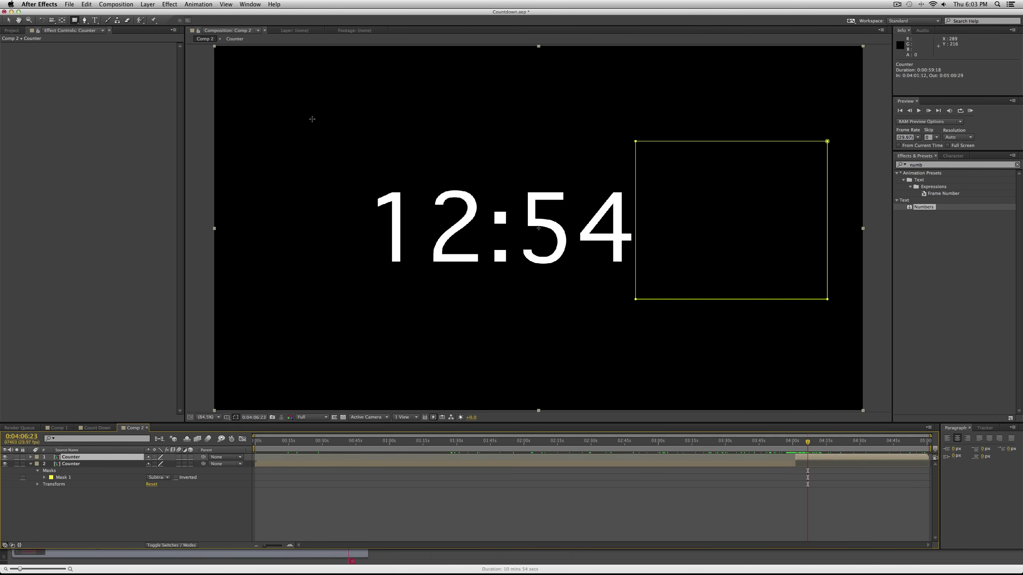
drag(321, 126, 488, 291)
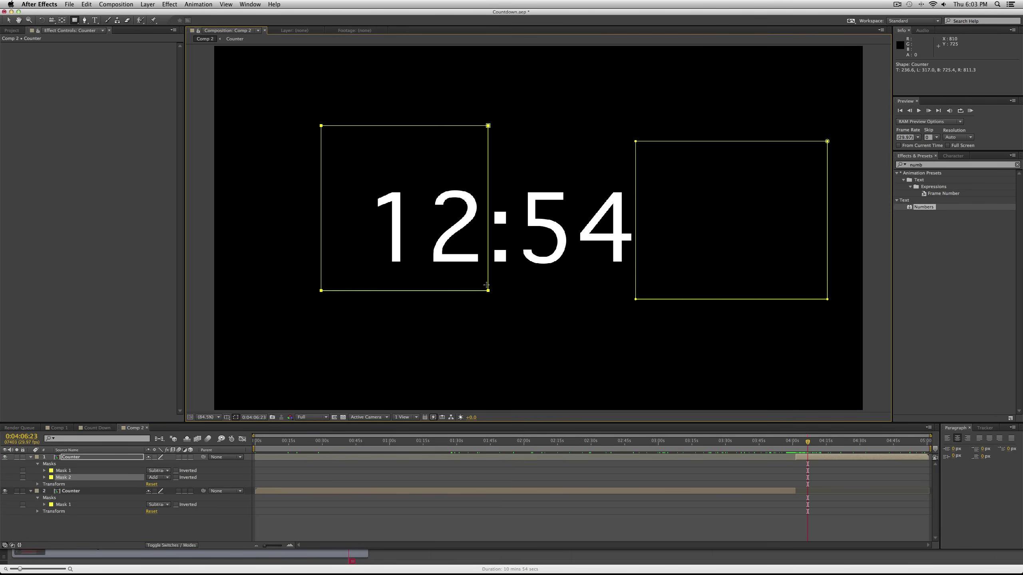
click(166, 478)
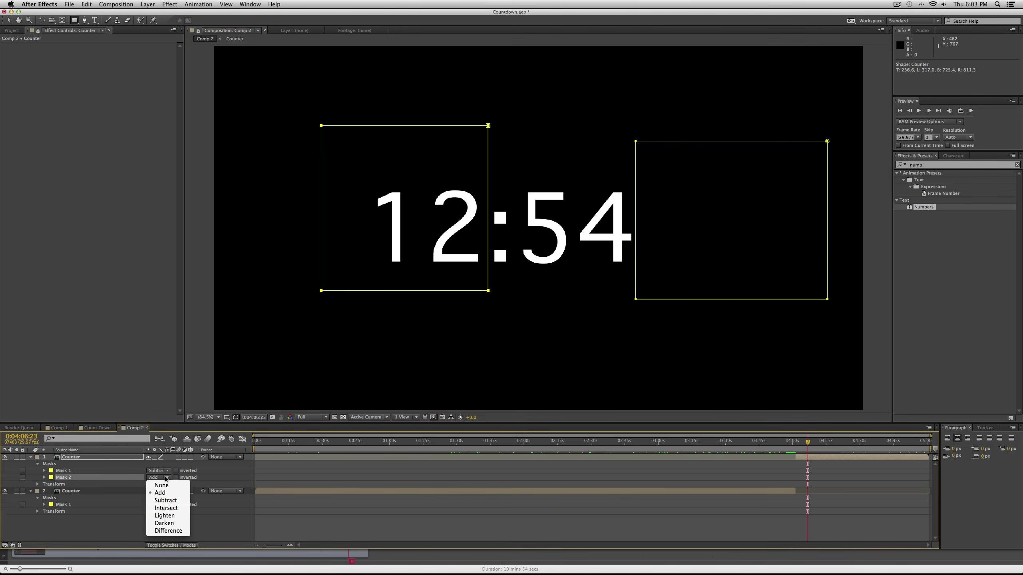
click(159, 502)
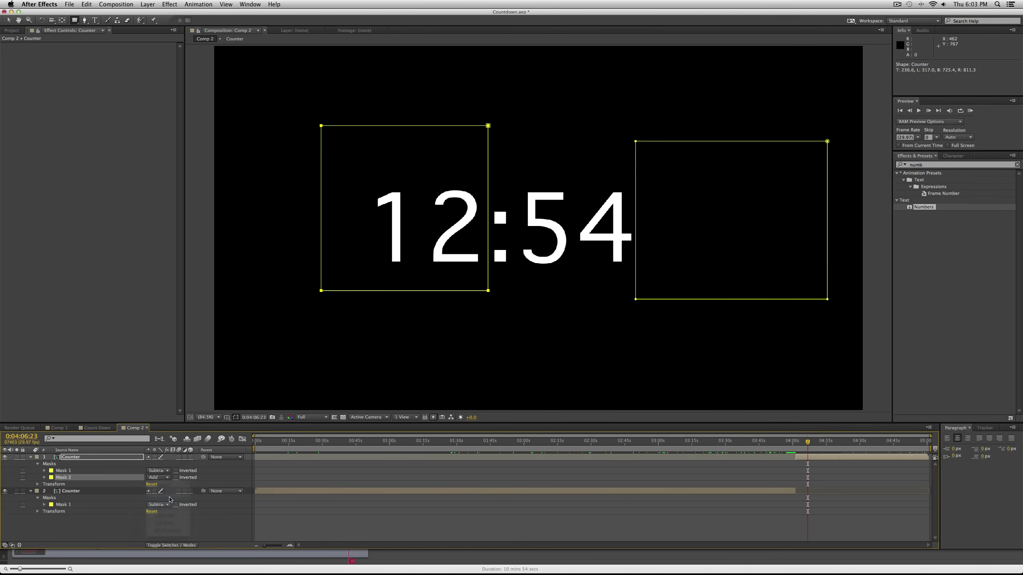
click(648, 524)
drag(807, 442, 839, 444)
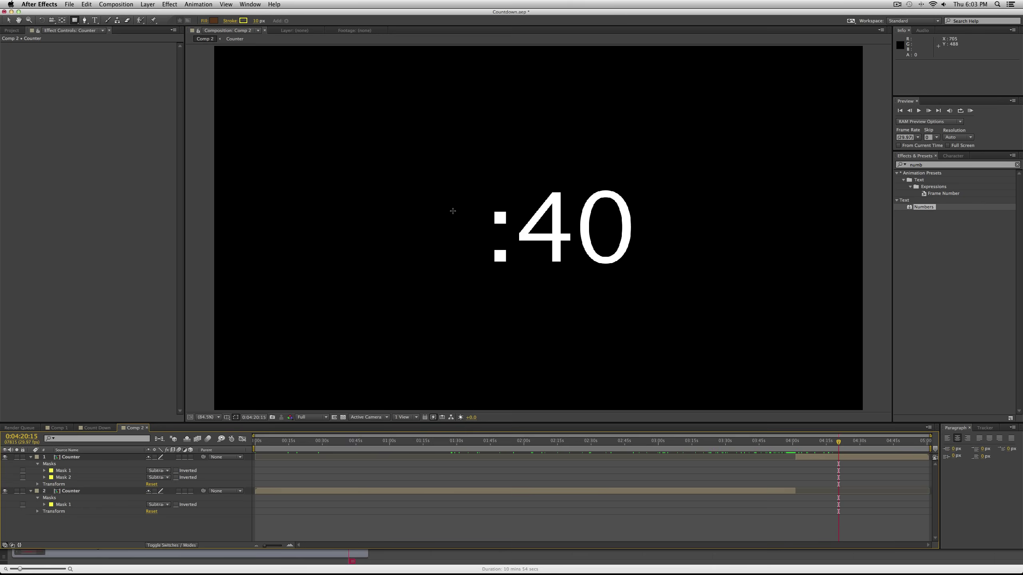
drag(770, 434, 861, 443)
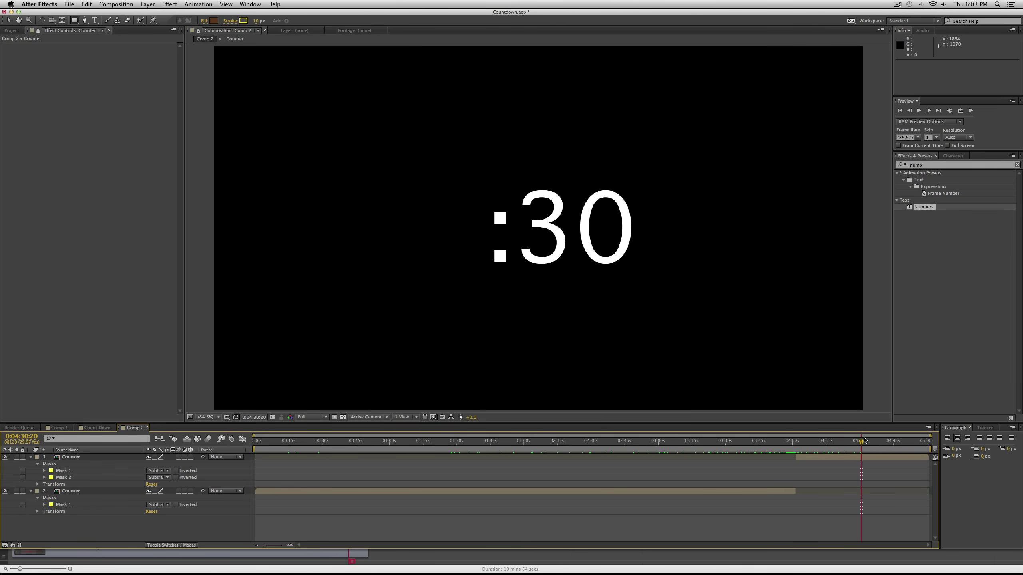
drag(863, 440, 338, 464)
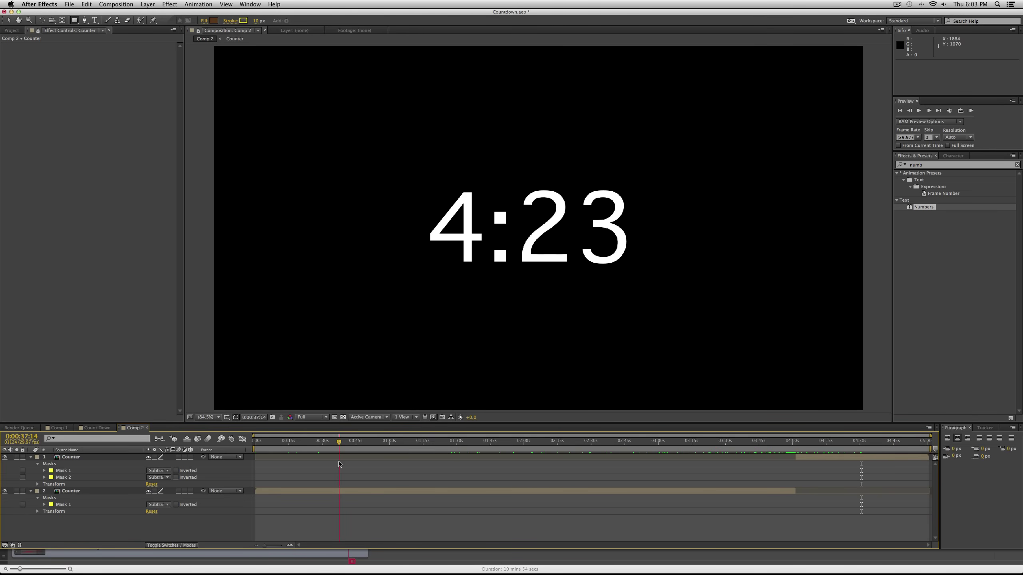
- Collapse the layer properties, preview the finished countdown in Comp 1, then return to Comp 2
key(ctrl+grave)
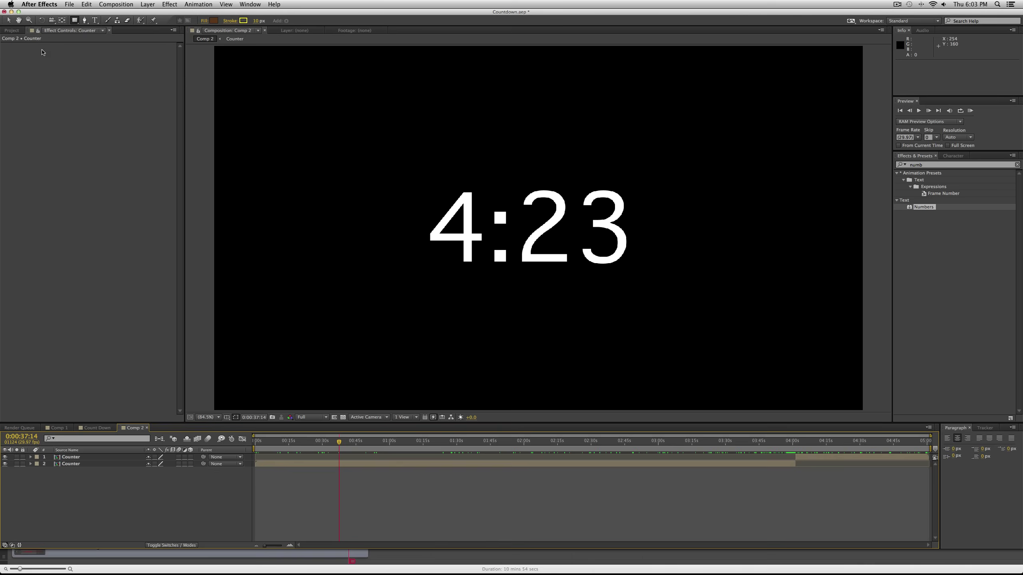
click(58, 428)
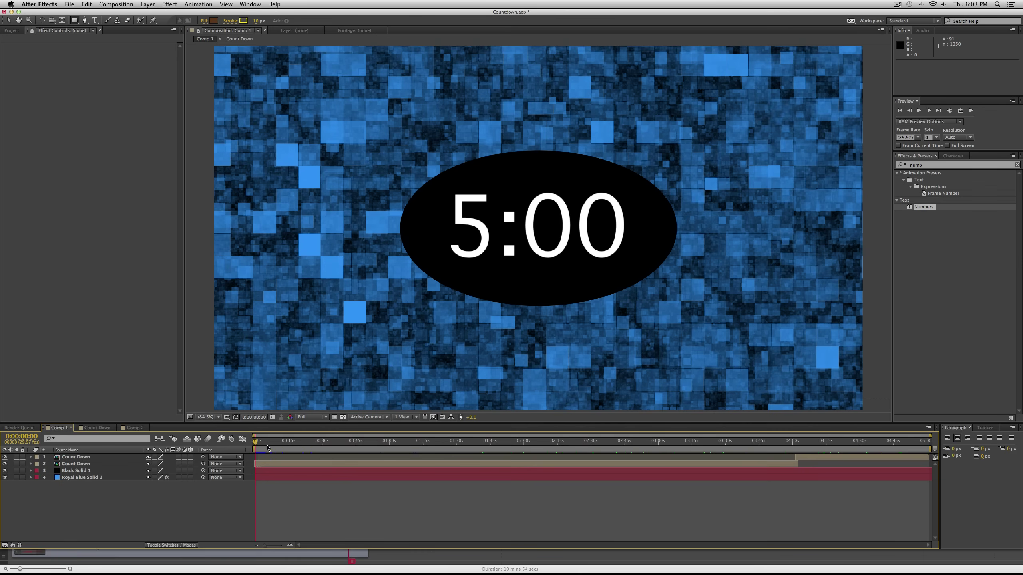
drag(268, 448, 803, 447)
click(135, 428)
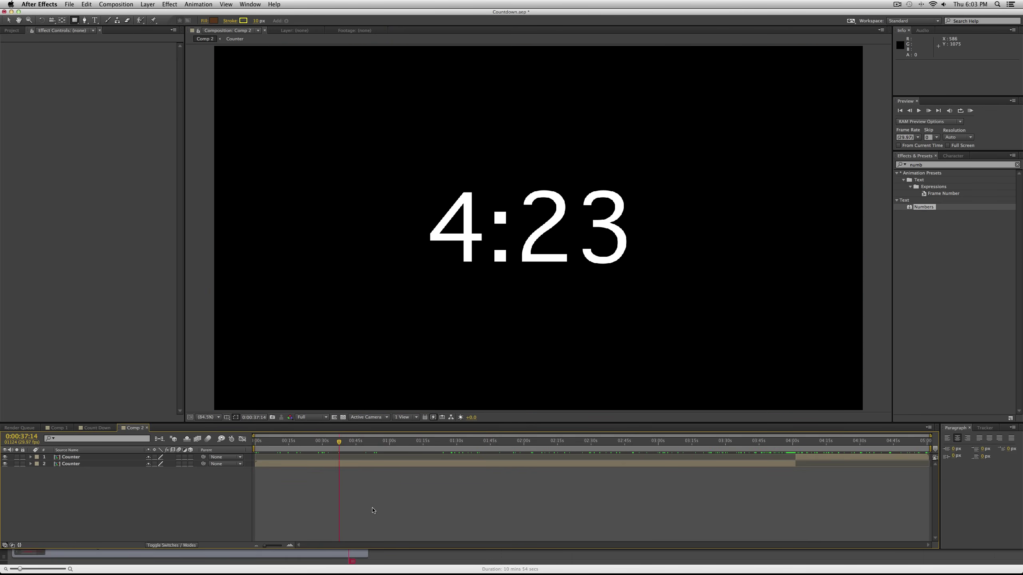
- Add a new full-frame black solid and find Fractal Noise by searching 'fract'
key(super+y)
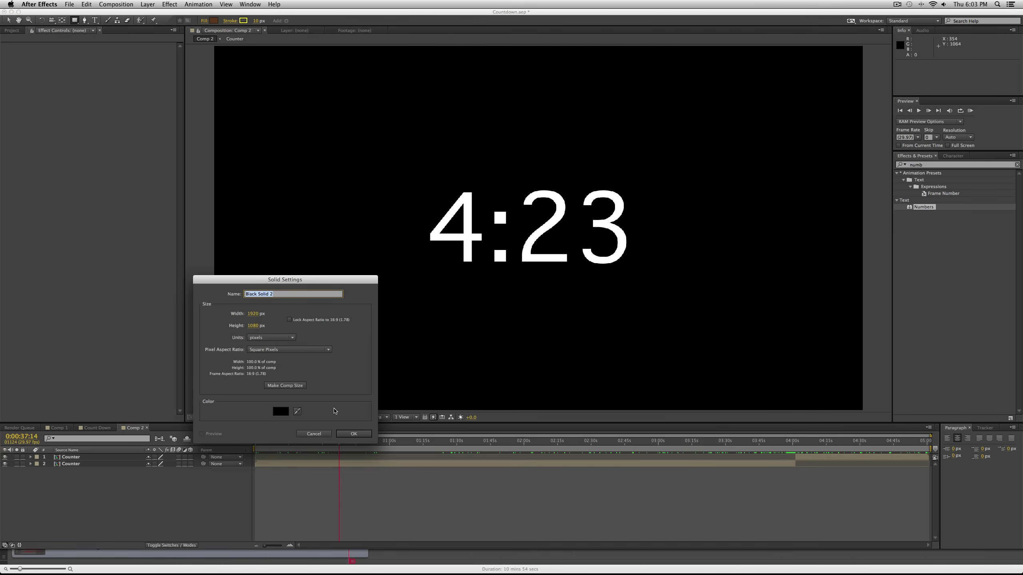
key(Return)
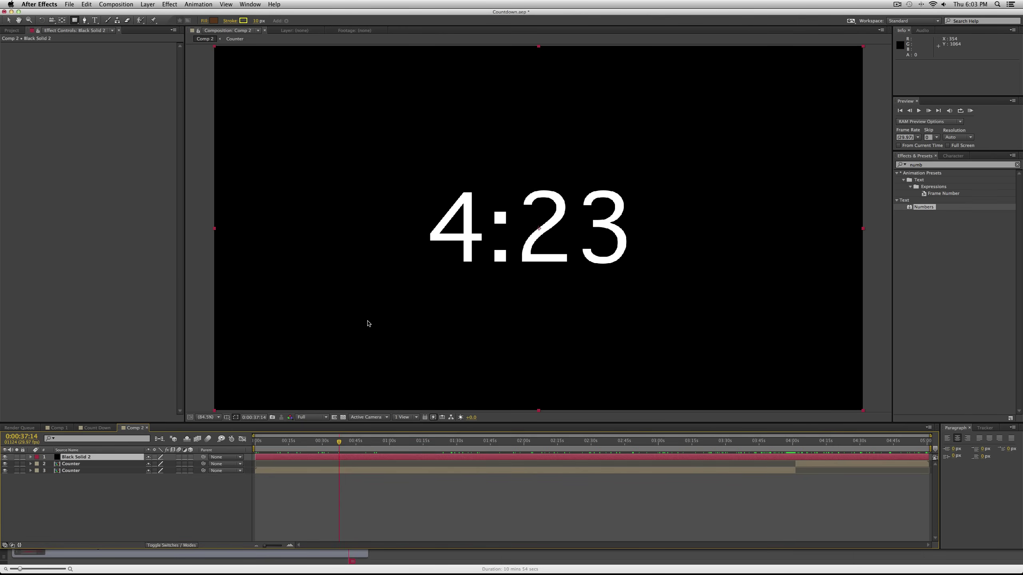
key(BackSpace)
key(BackSpace)
key(BackSpace)
key(BackSpace)
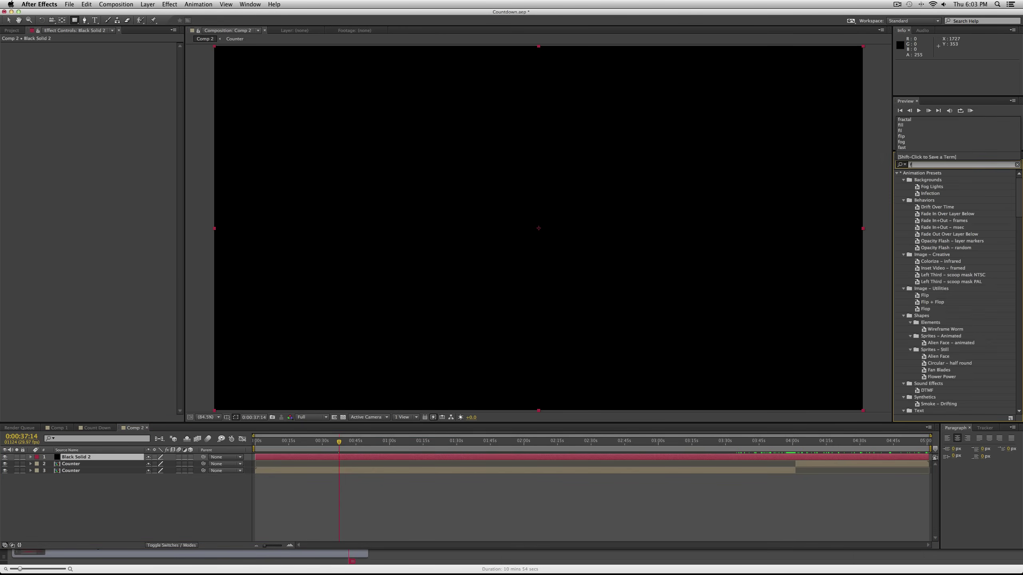
text(fract)
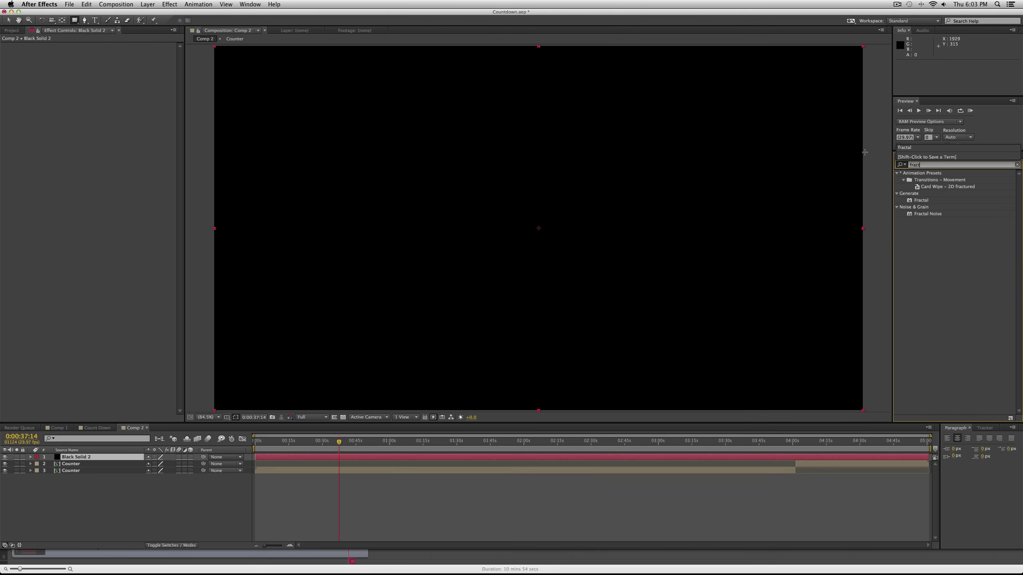
click(926, 213)
- Apply Fractal Noise to the black solid and move it below both Counter layers
drag(926, 213, 578, 458)
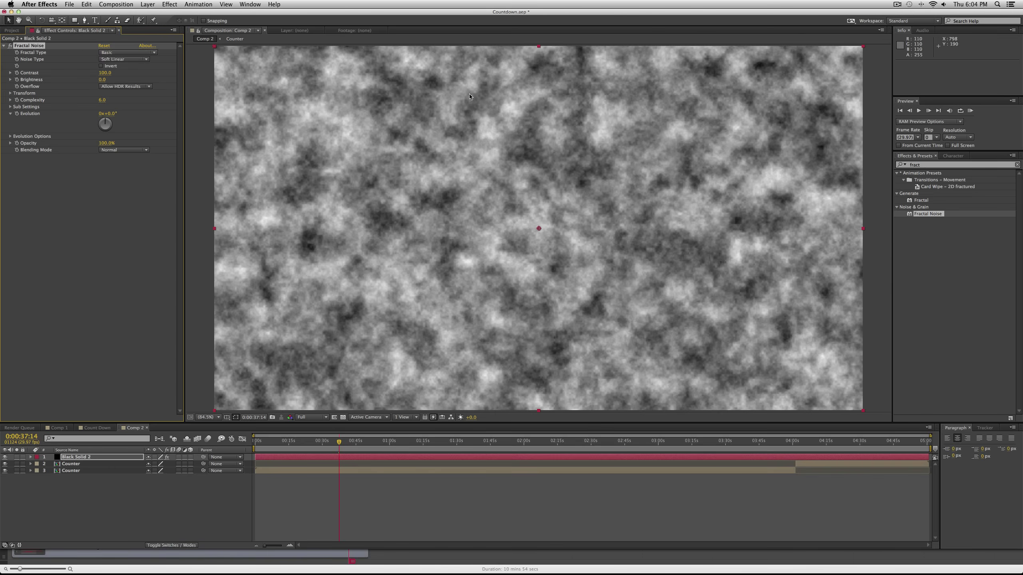
drag(79, 461, 218, 477)
drag(339, 442, 641, 445)
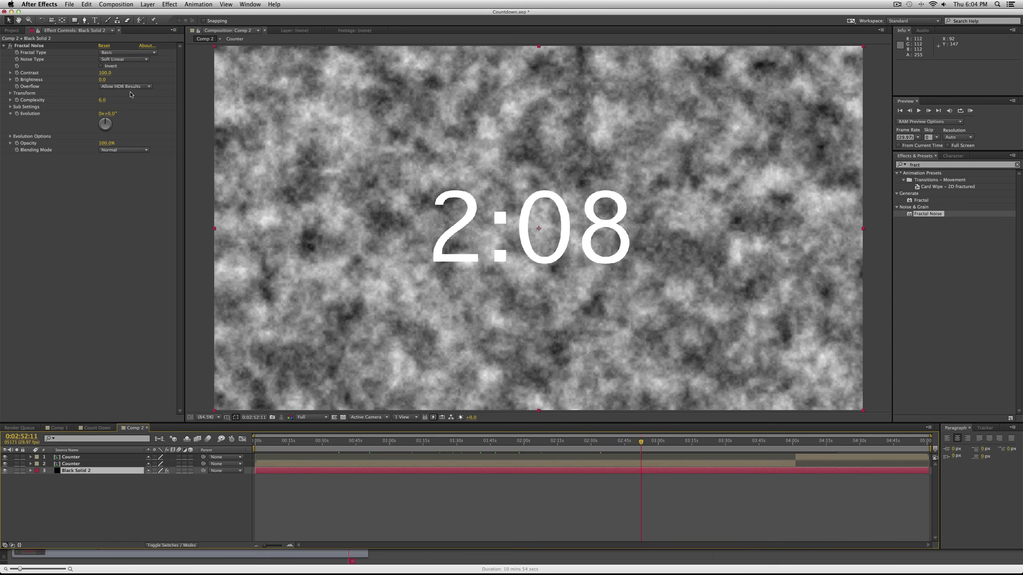
- Keyframe Fractal Noise Evolution from 0° at the start to 1x+245° at the end
key(Home)
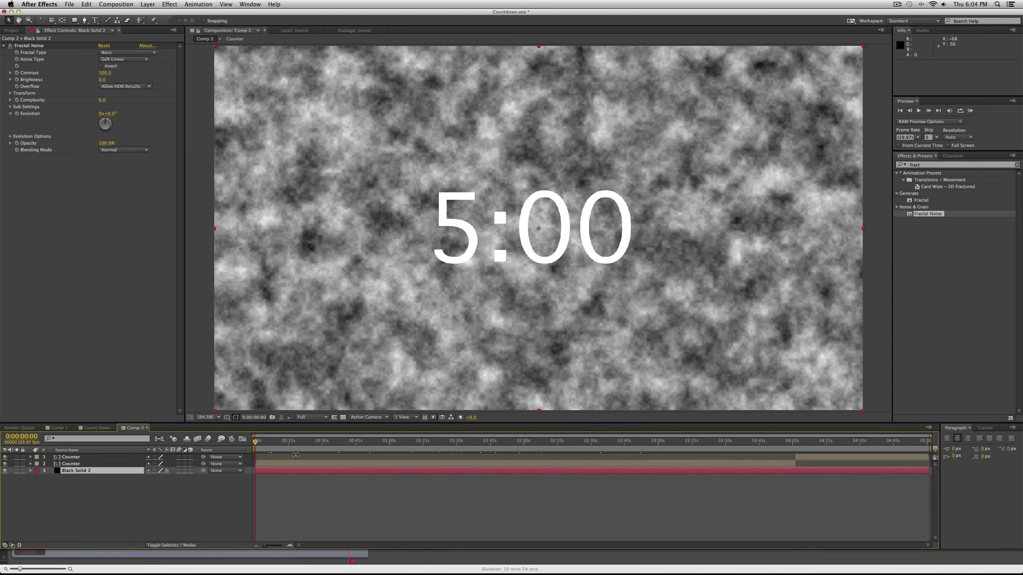
click(21, 114)
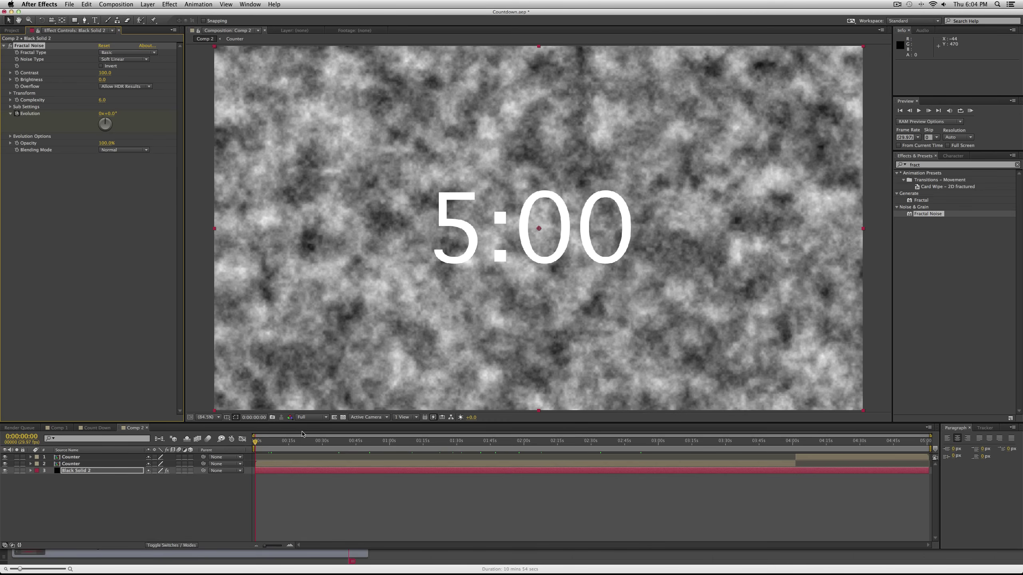
key(End)
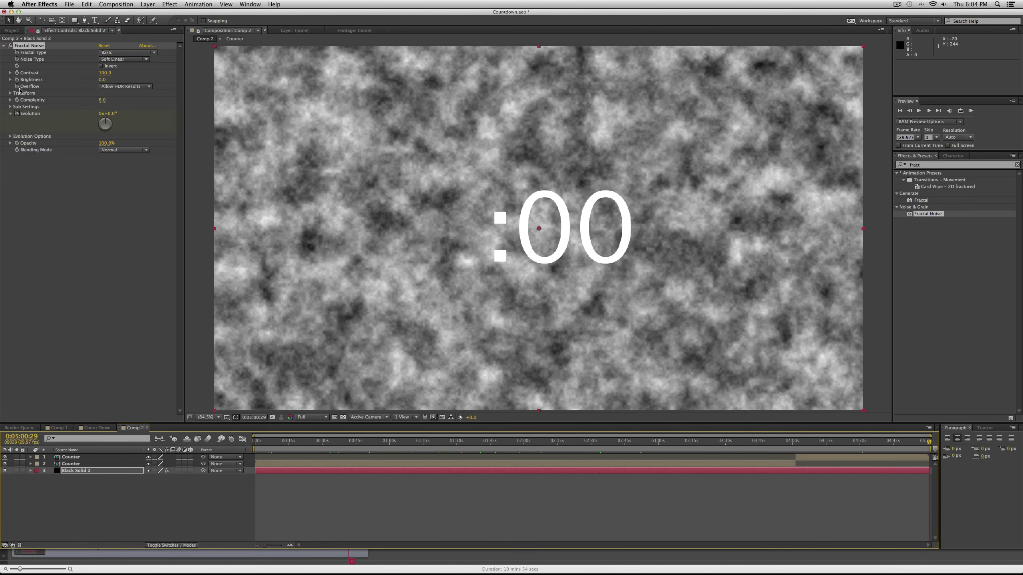
drag(104, 113, 354, 121)
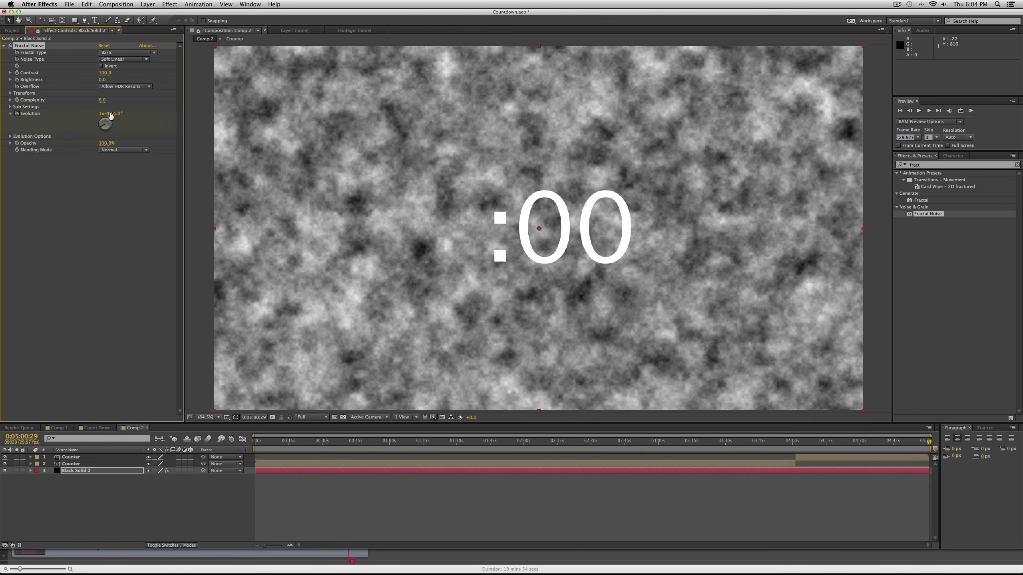
drag(265, 442, 445, 451)
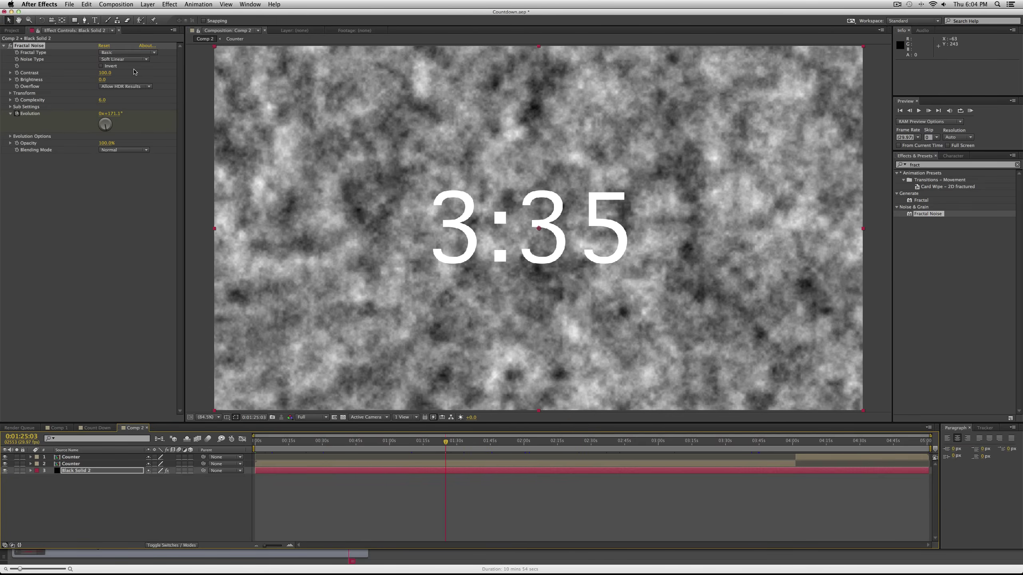
- Try the Dynamic fractal type, then set Fractal Type to Cloudy
click(115, 56)
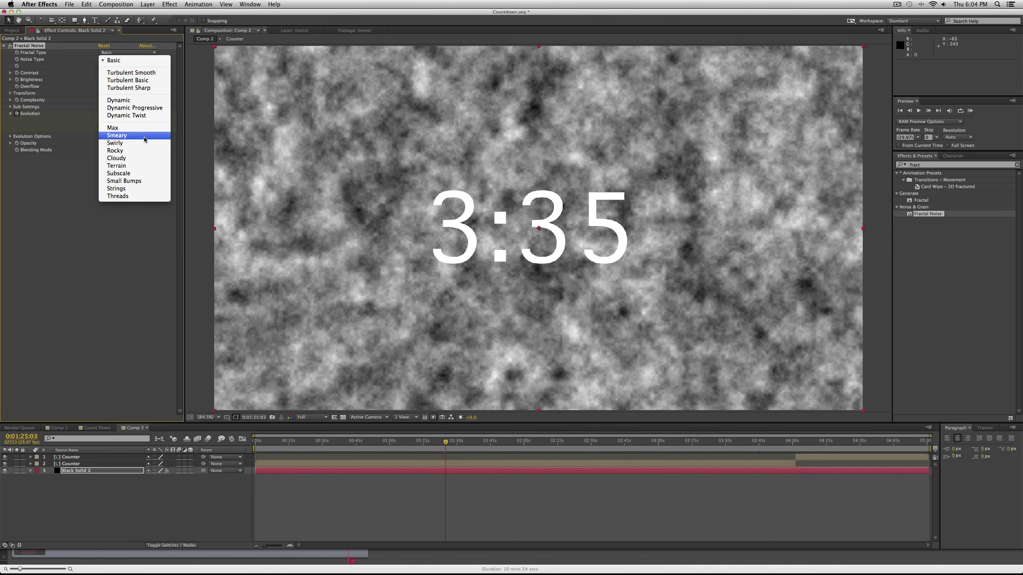
click(147, 100)
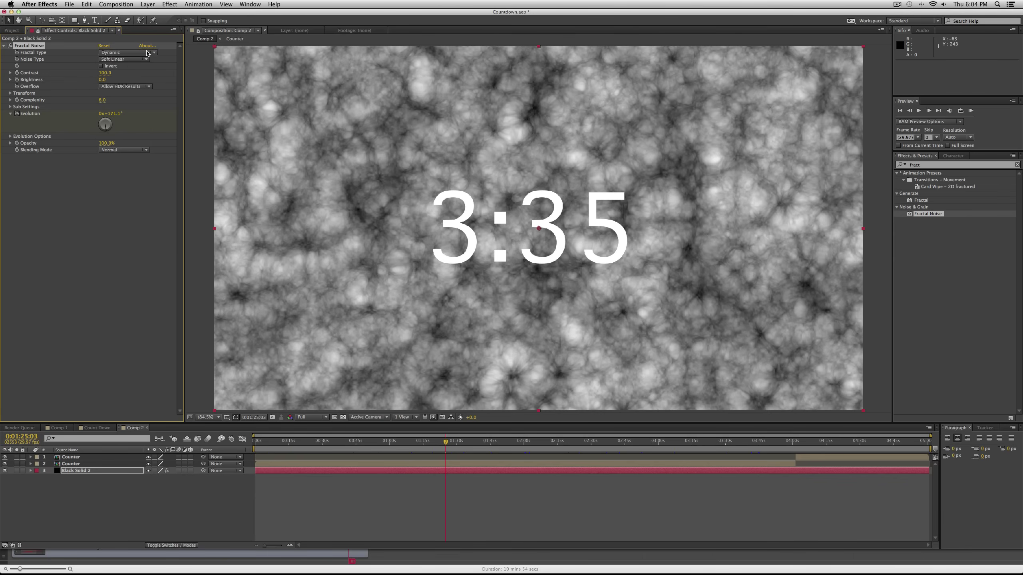
click(147, 53)
click(129, 174)
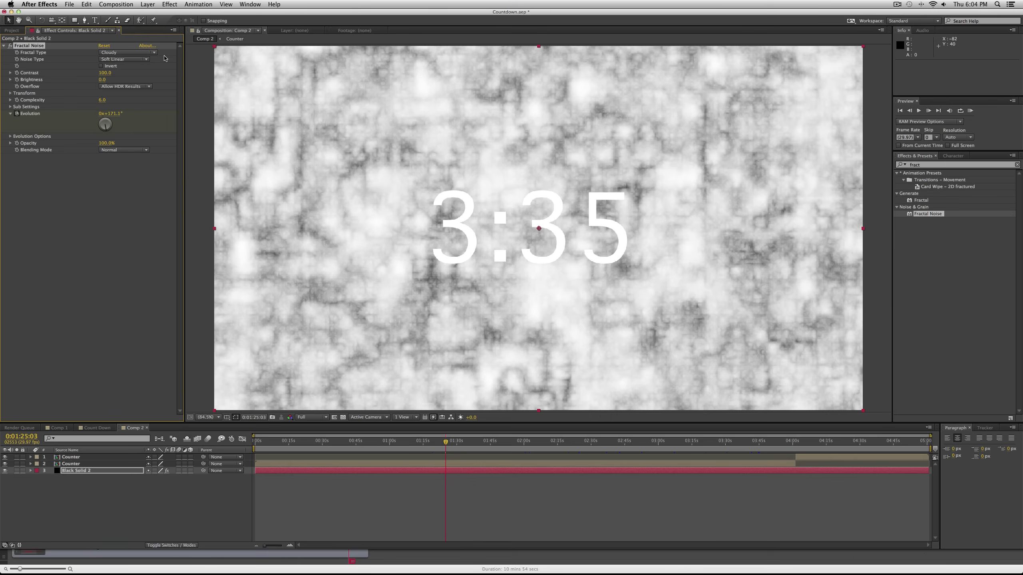
- Compare the Linear and Spline noise types, settle on Block, and select the background solid
click(118, 61)
click(46, 59)
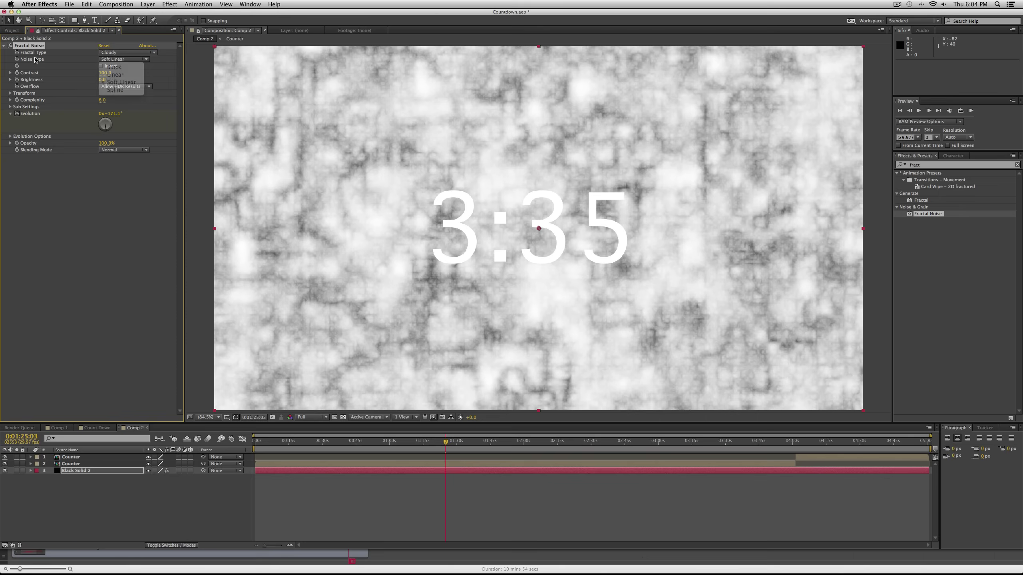
click(137, 60)
click(134, 68)
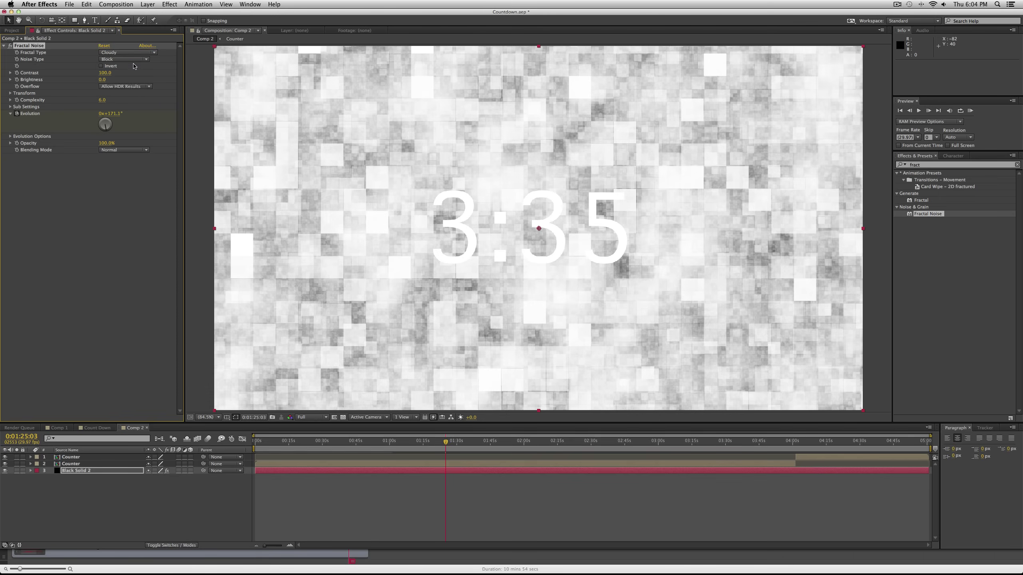
click(135, 61)
click(133, 74)
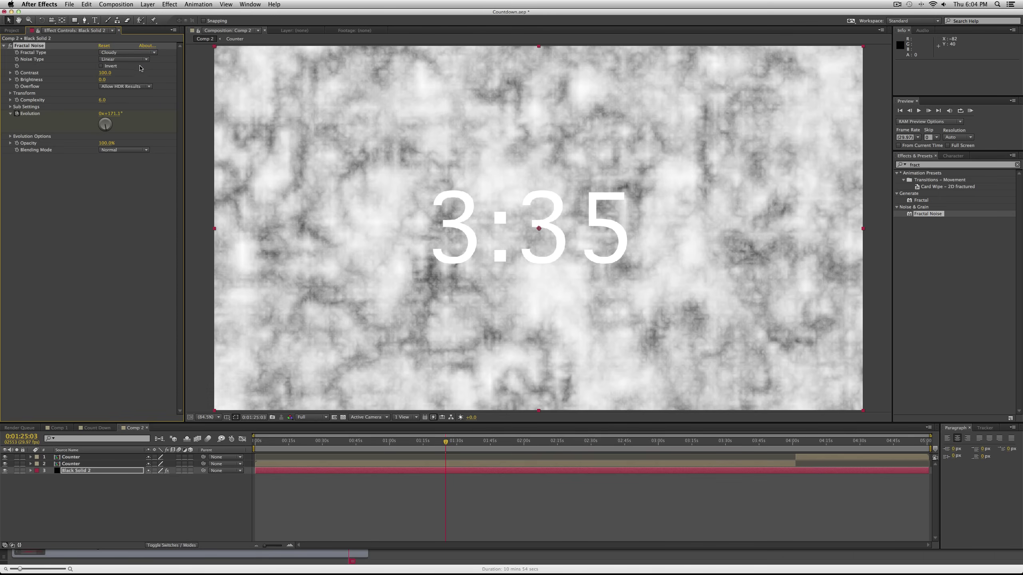
click(130, 59)
click(129, 86)
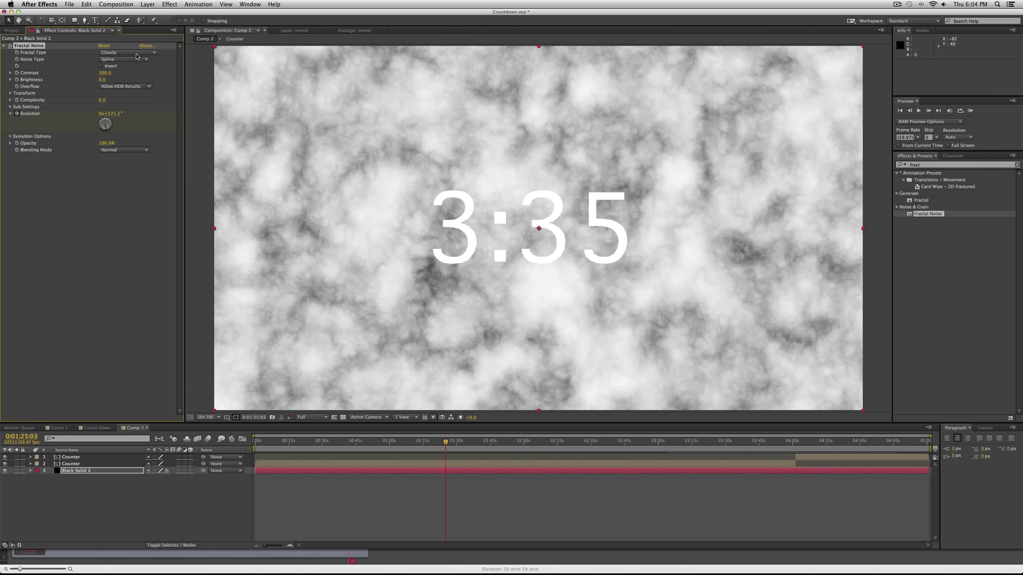
click(130, 60)
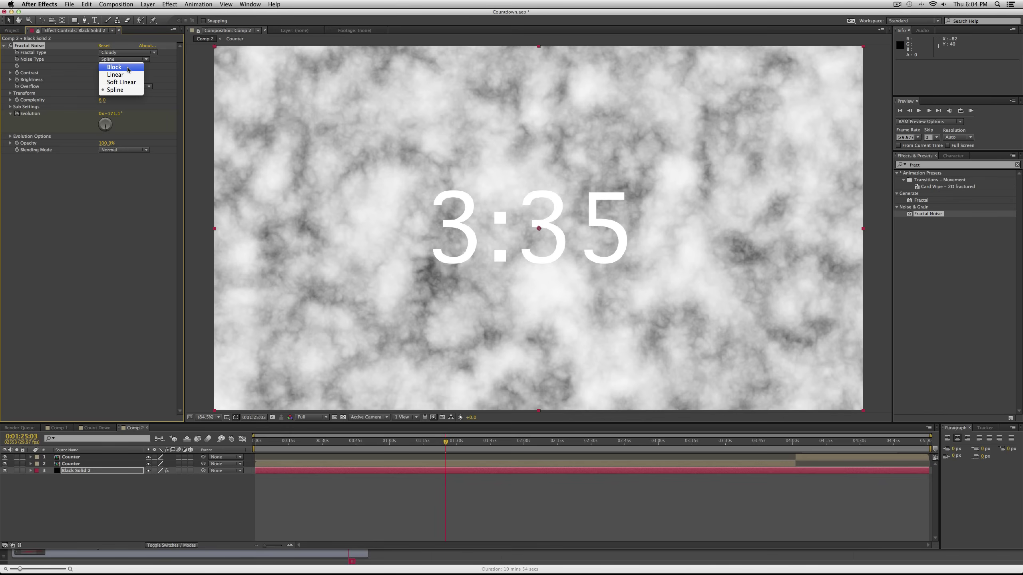
click(128, 67)
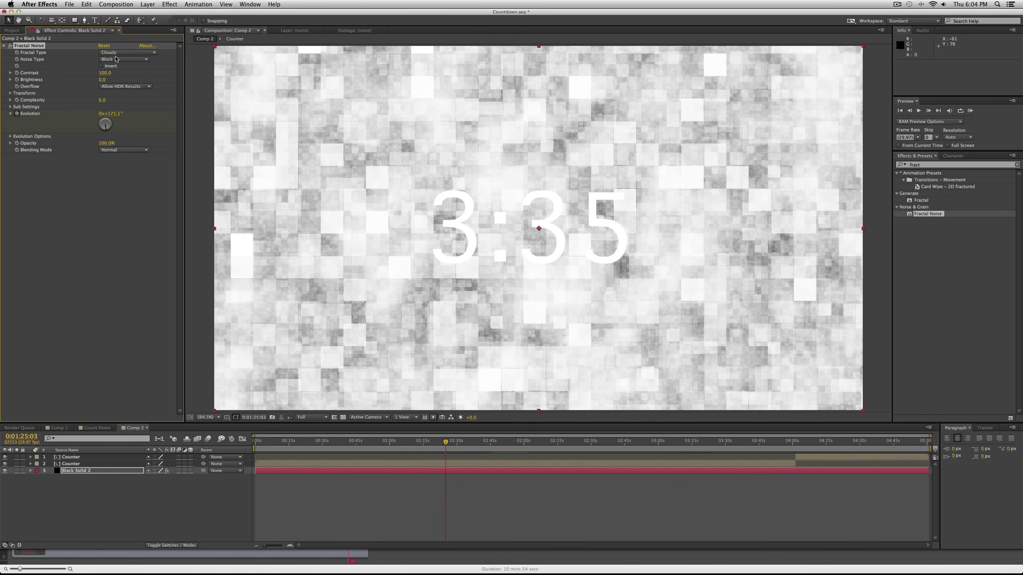
click(405, 472)
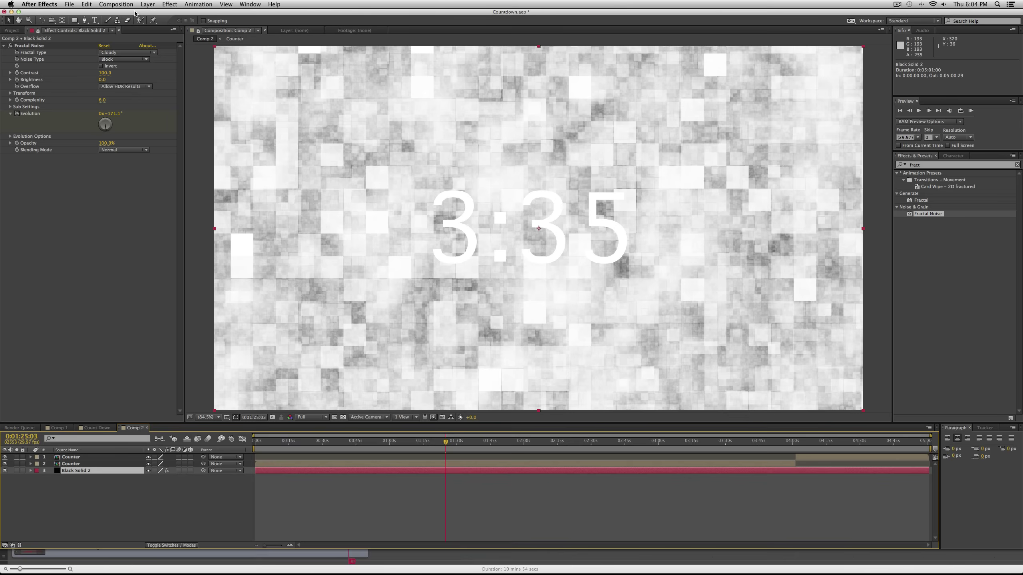
- Change the background solid's colour to deep red B10000 in Solid Settings
click(148, 5)
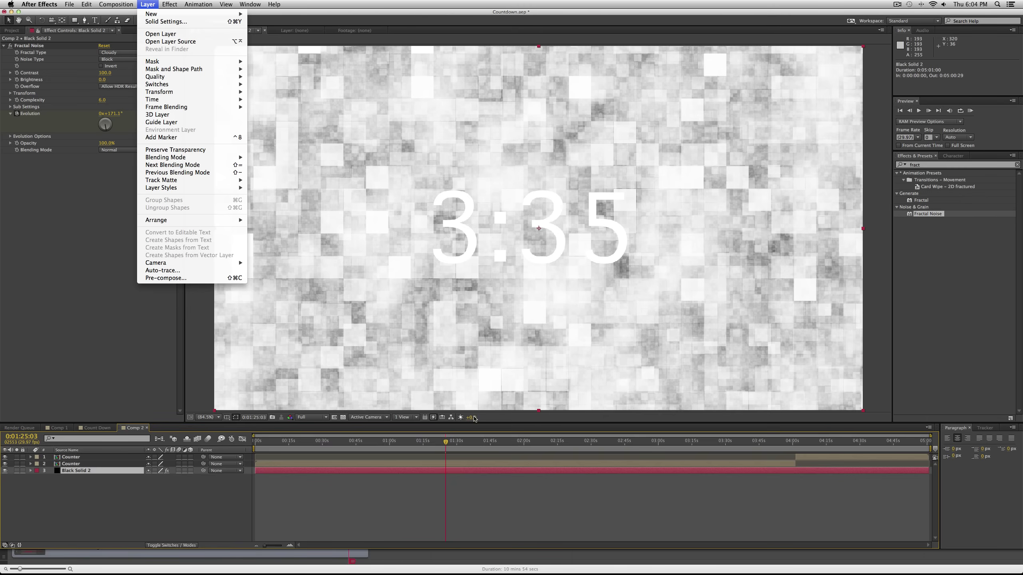
click(397, 467)
click(148, 5)
click(171, 22)
click(492, 417)
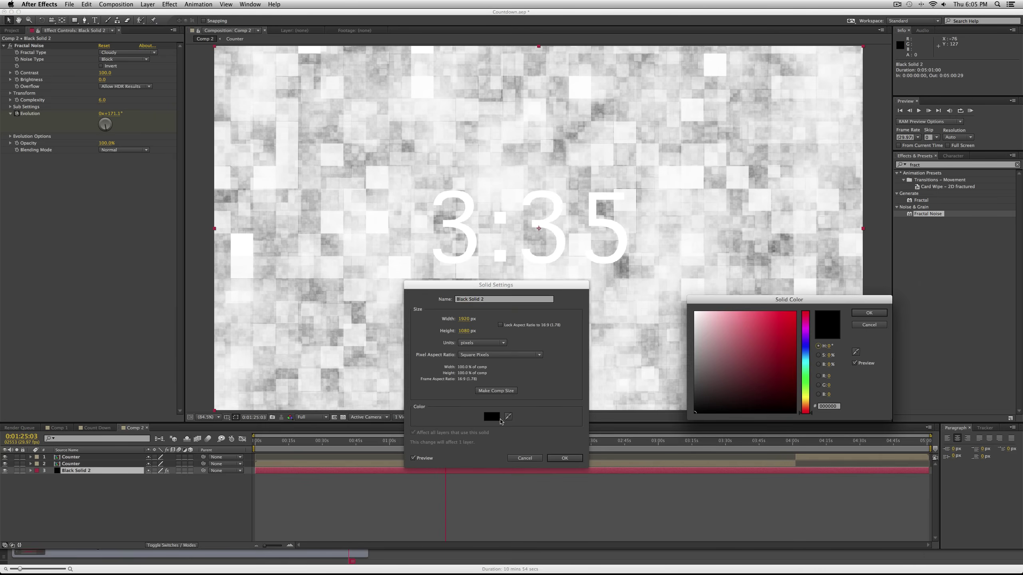
drag(751, 365, 795, 342)
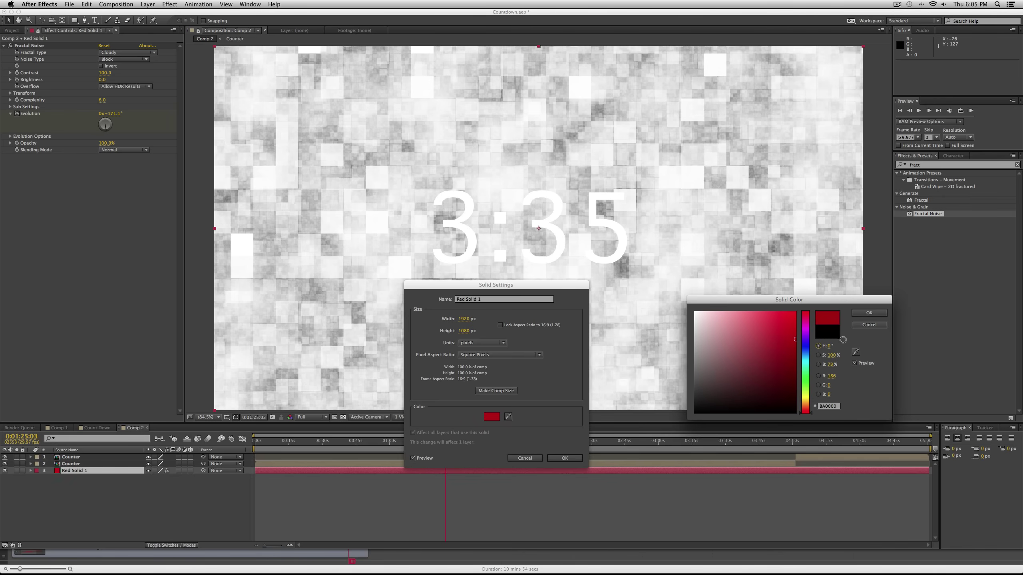
click(860, 325)
click(563, 458)
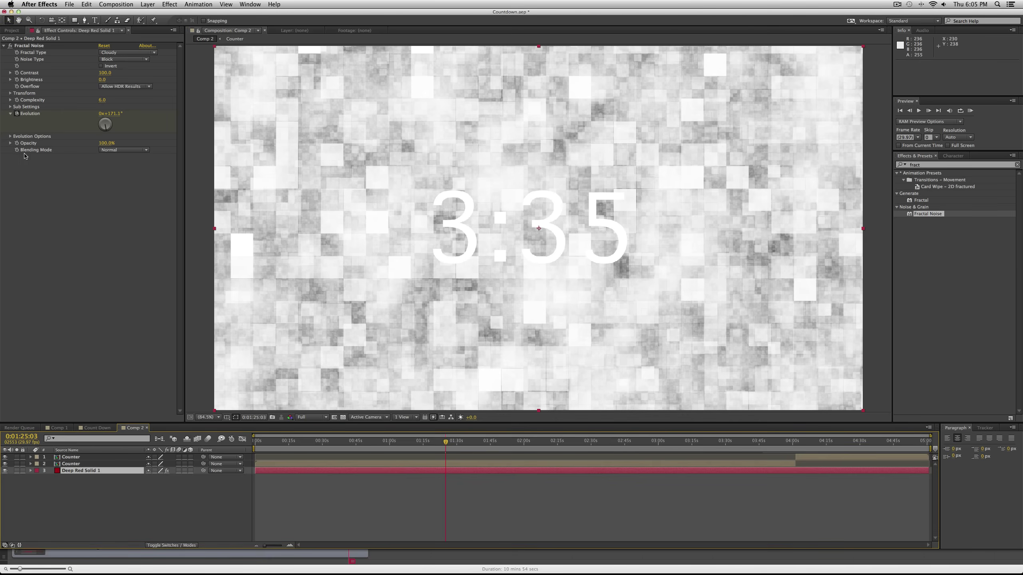
- Try Multiply and Screen, then set Fractal Noise's Blending Mode to Add for pink blocks
click(121, 150)
click(122, 186)
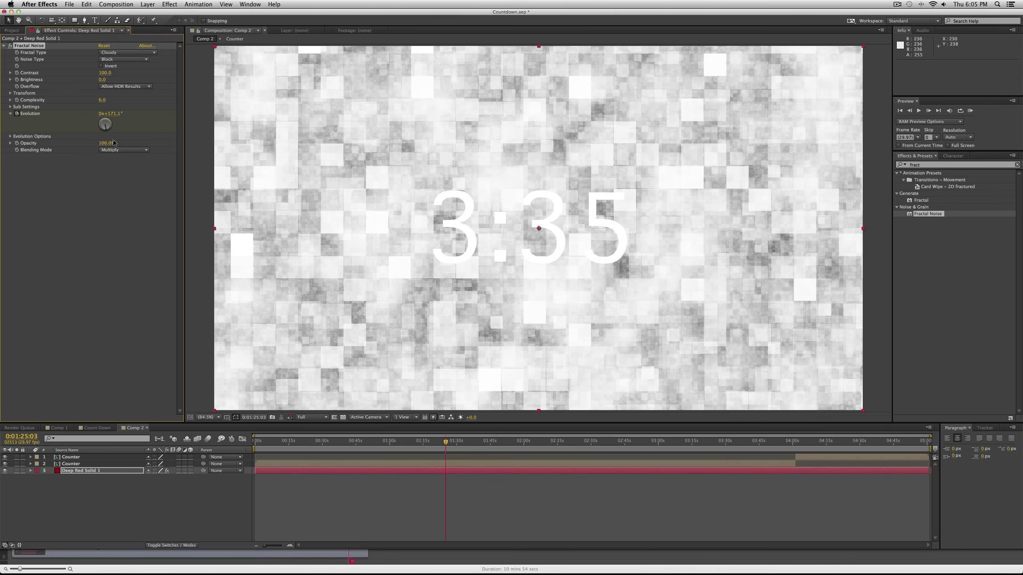
click(121, 149)
click(124, 194)
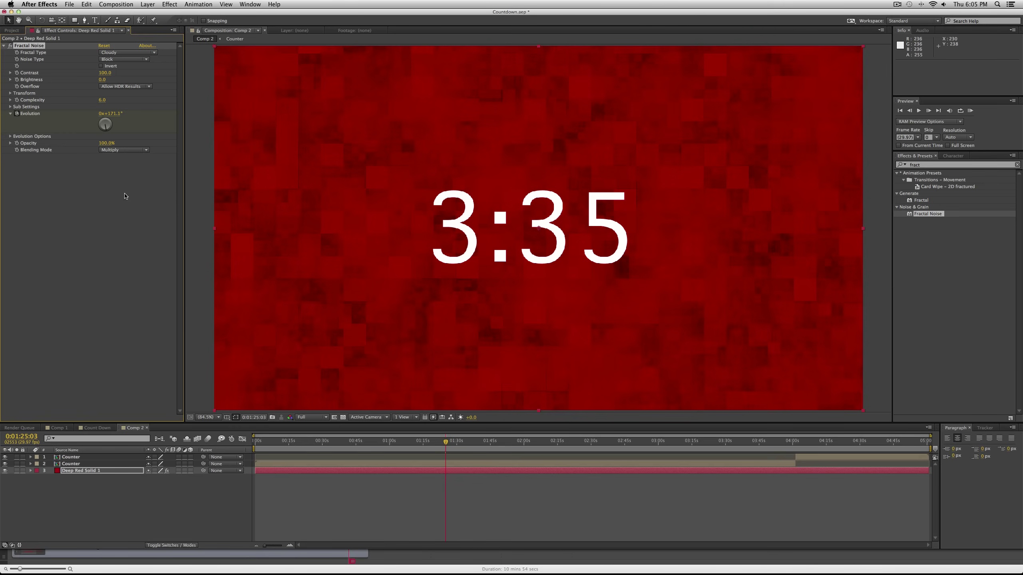
click(123, 150)
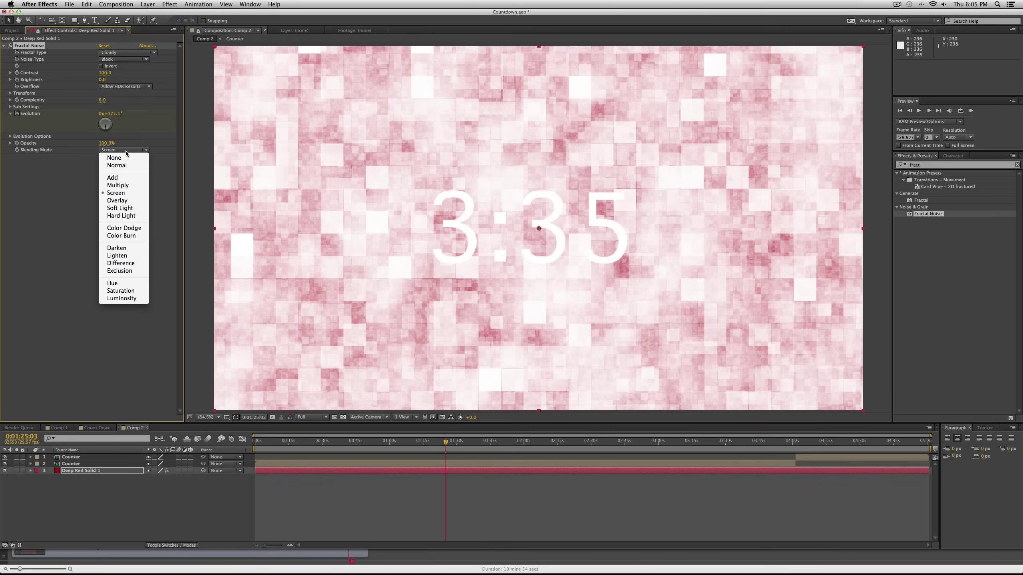
click(137, 176)
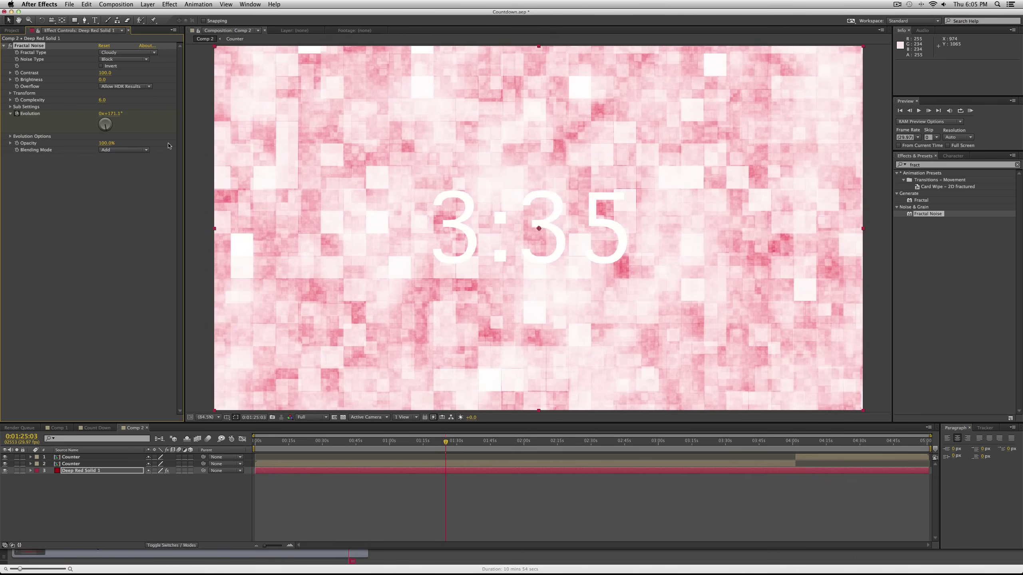
- Scrub ahead to check the countdown, compare with the blue Comp 1 version, then return to Comp 2
drag(360, 442, 591, 445)
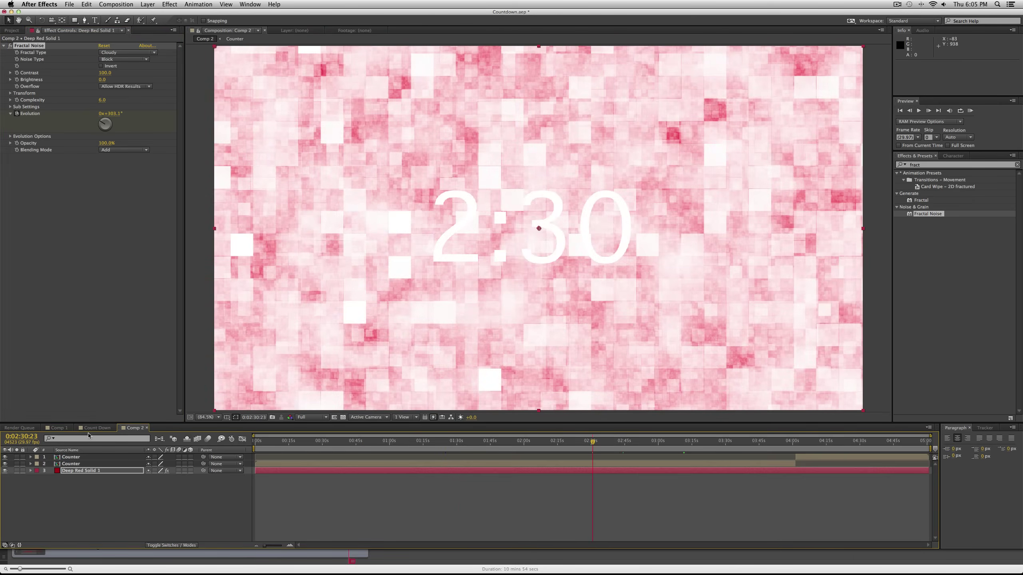
click(64, 428)
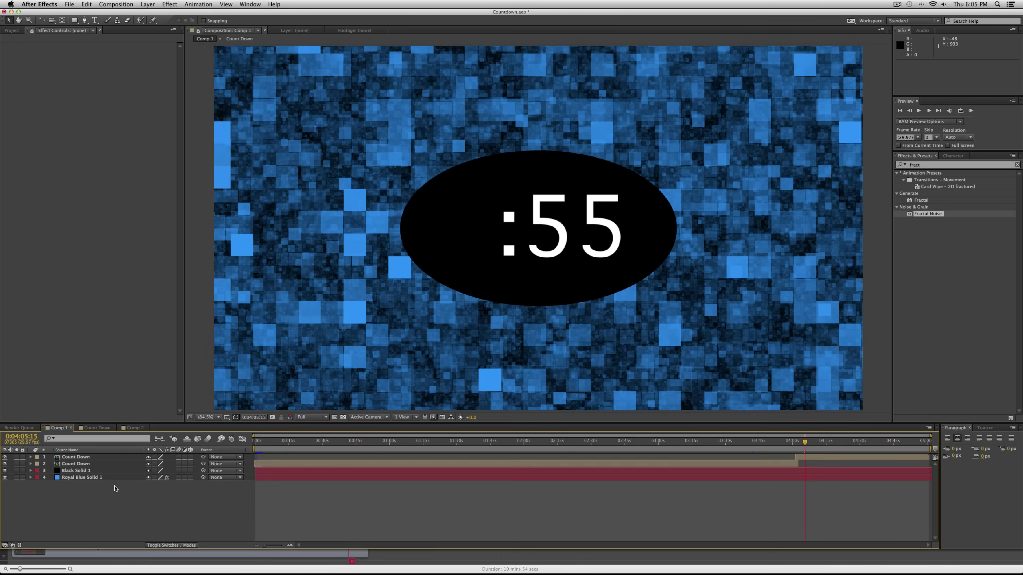
click(137, 430)
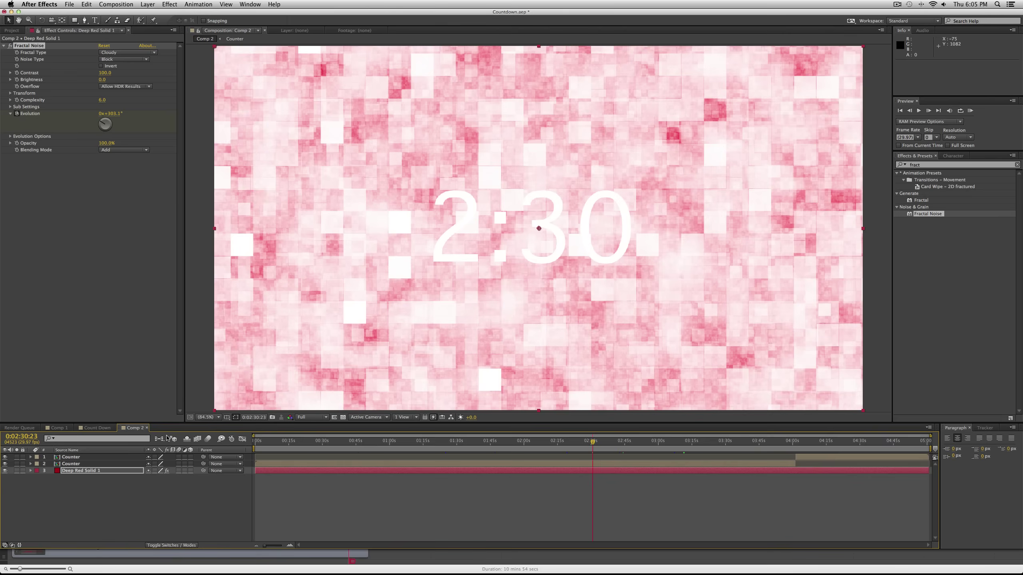
- Choose the Ellipse tool with a black fill and a 0 px stroke
click(75, 20)
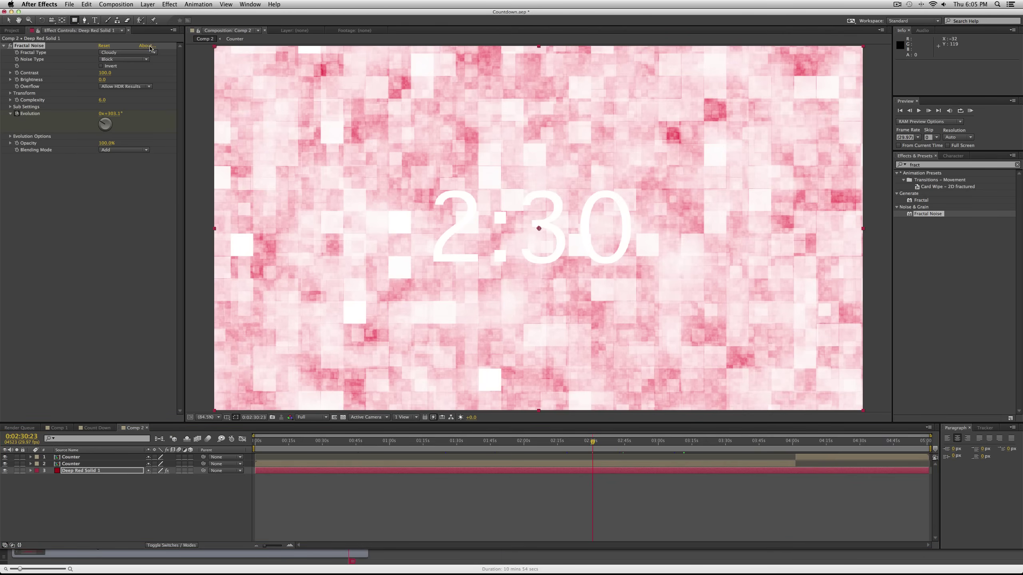
drag(74, 17, 102, 43)
click(349, 481)
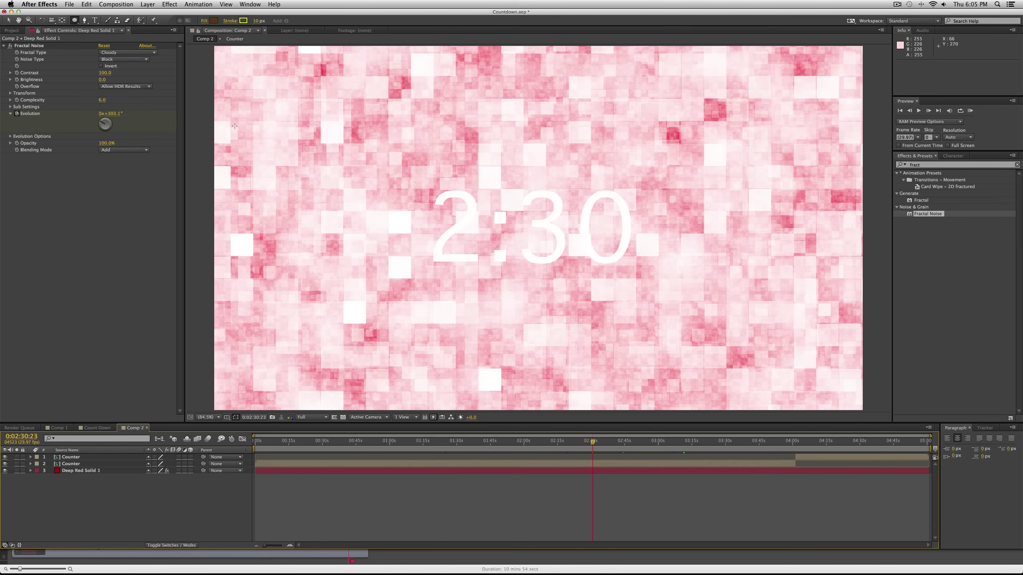
click(214, 20)
drag(768, 402, 727, 412)
key(Return)
click(255, 21)
text(0)
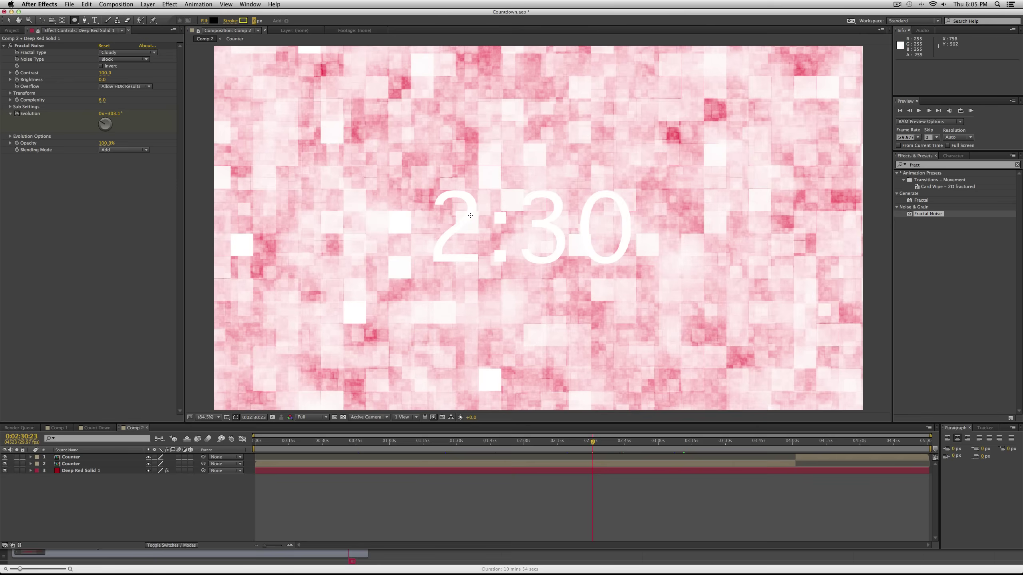
- Draw a black oval around the digits, move it below the Counter layers, and centre it
drag(374, 157, 708, 305)
drag(95, 457, 95, 501)
key(v)
drag(676, 241, 665, 241)
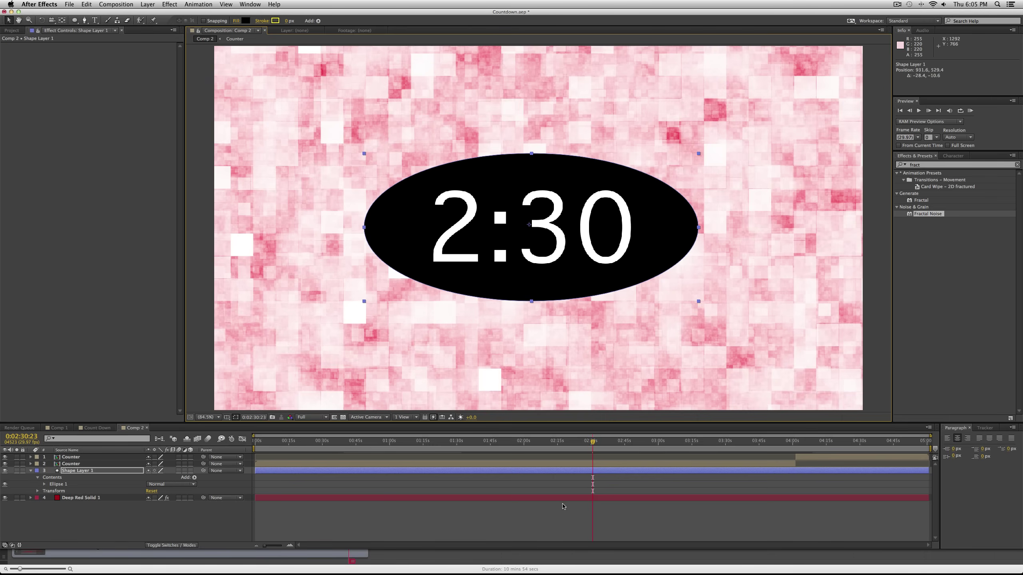
- Turn on the Title/Action Safe guides in the Comp 2 viewer
click(191, 362)
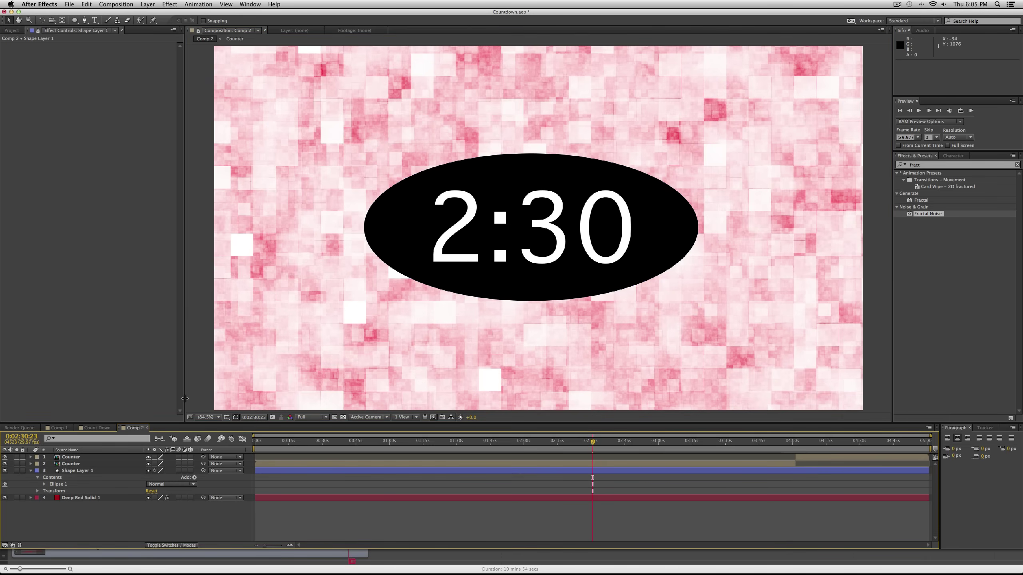
click(227, 417)
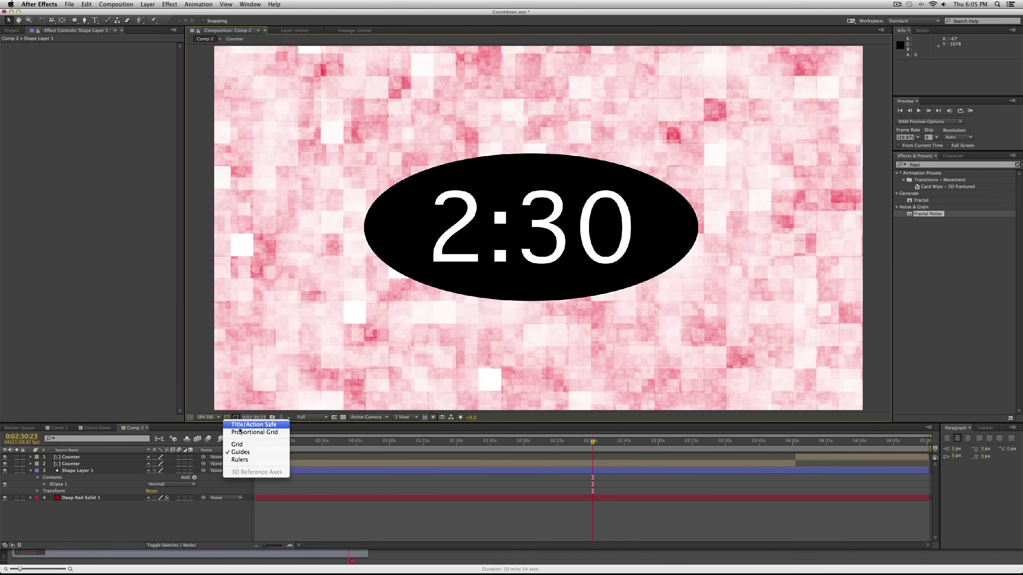
click(240, 425)
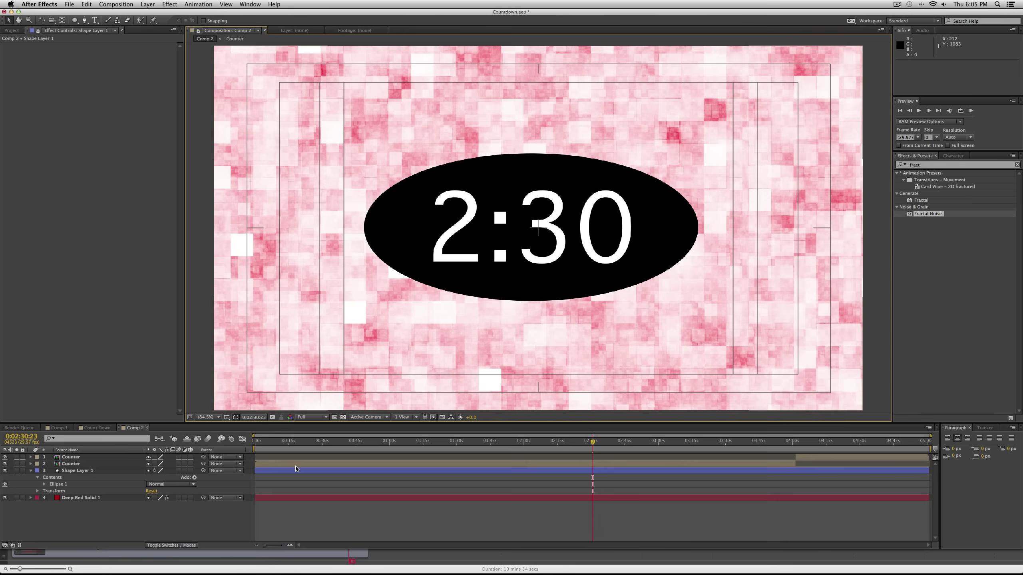
click(228, 418)
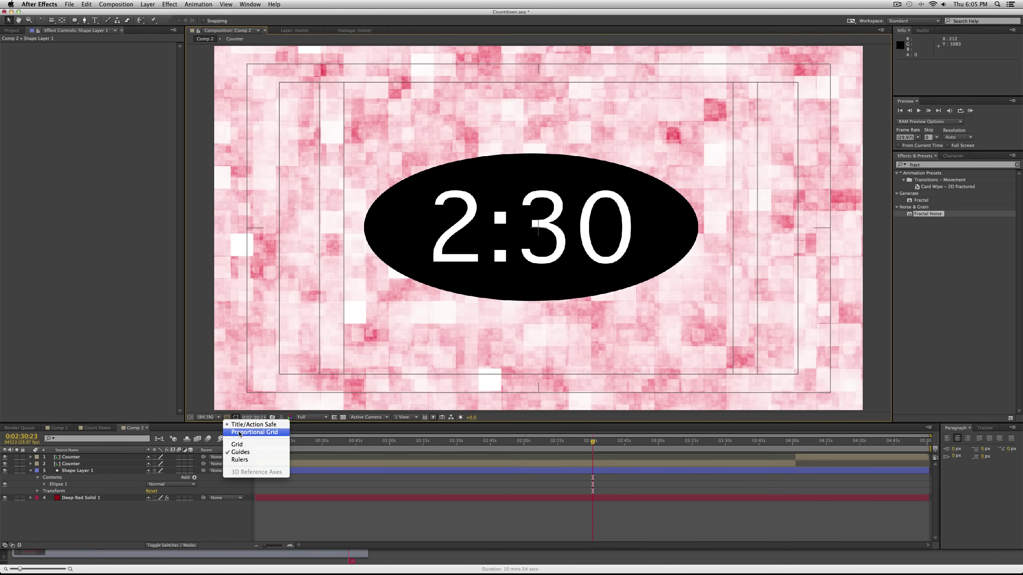
click(239, 425)
click(528, 253)
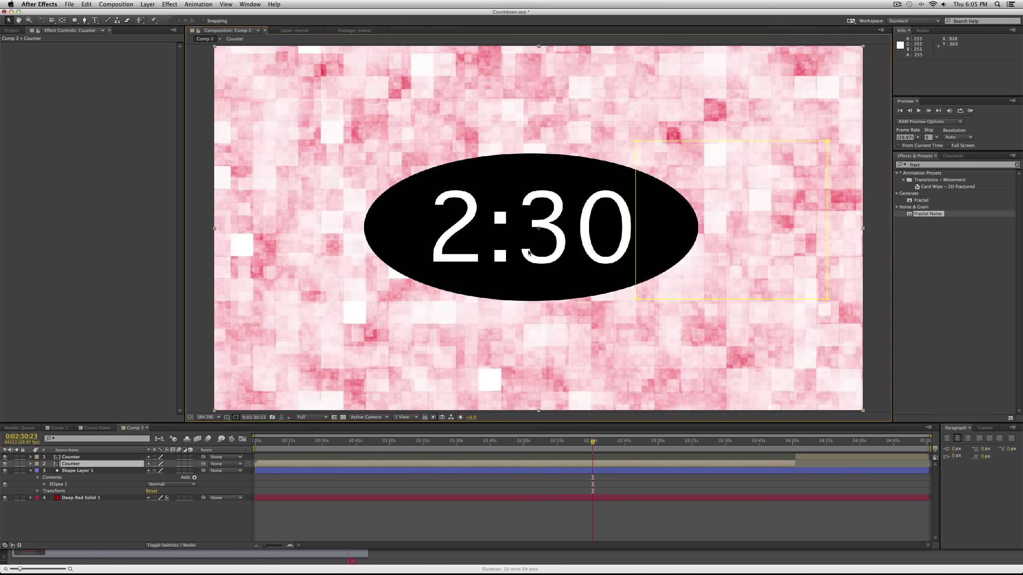
click(228, 418)
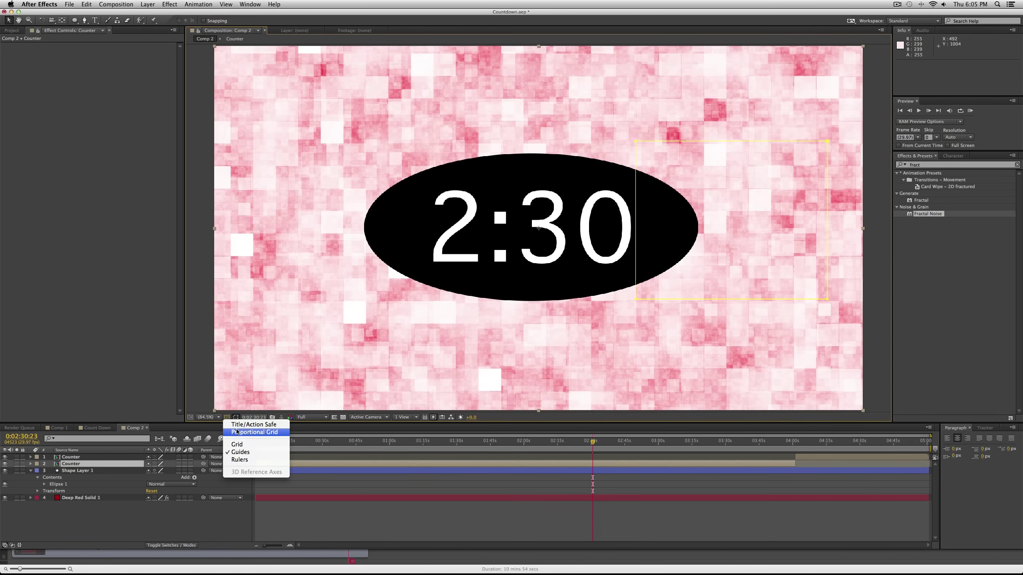
click(241, 425)
- Undo an accidental countdown text move and nudge the black oval slightly right to centre it
drag(552, 202, 551, 203)
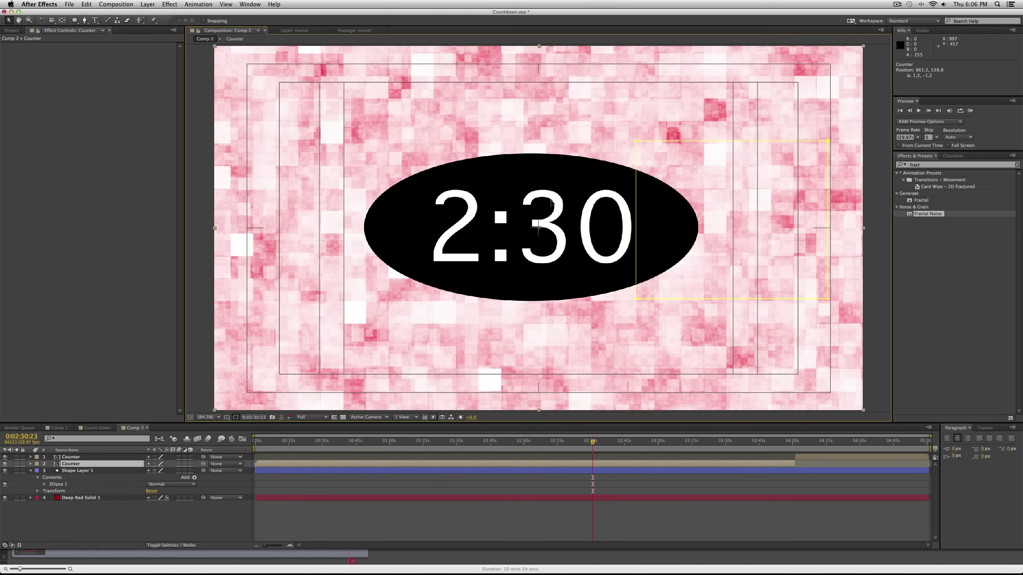
key(ctrl+z)
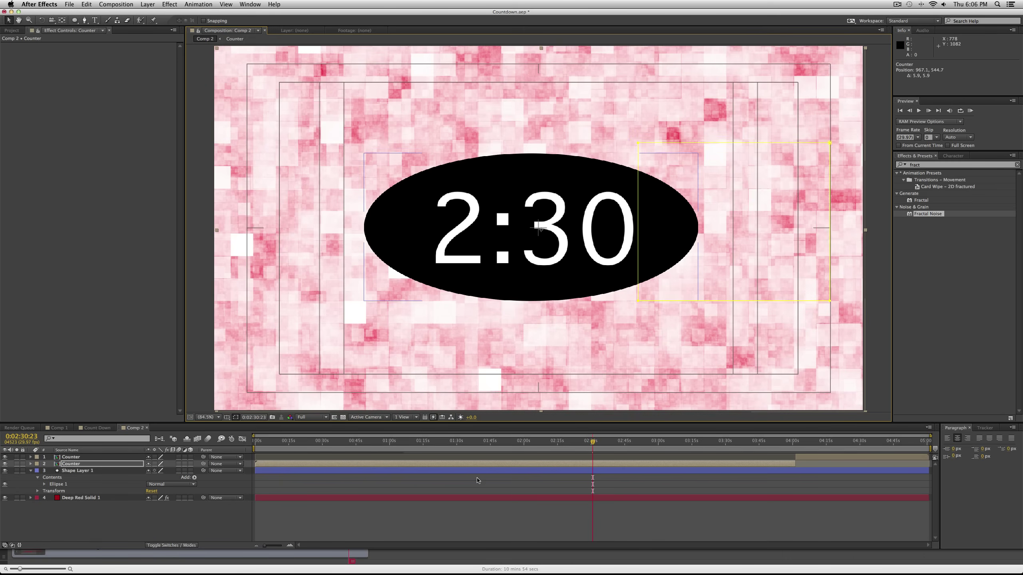
click(476, 495)
click(398, 217)
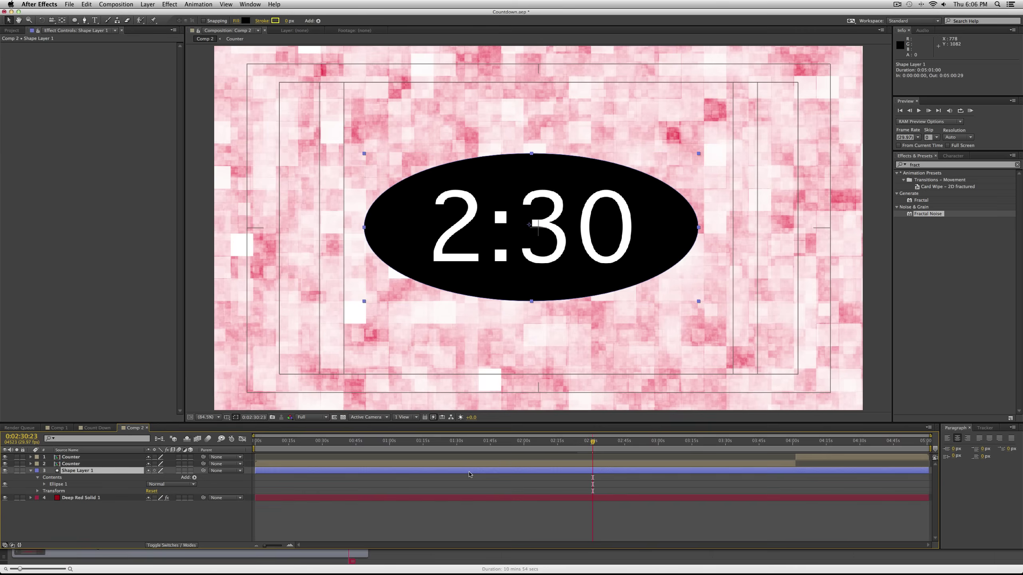
drag(398, 217, 405, 214)
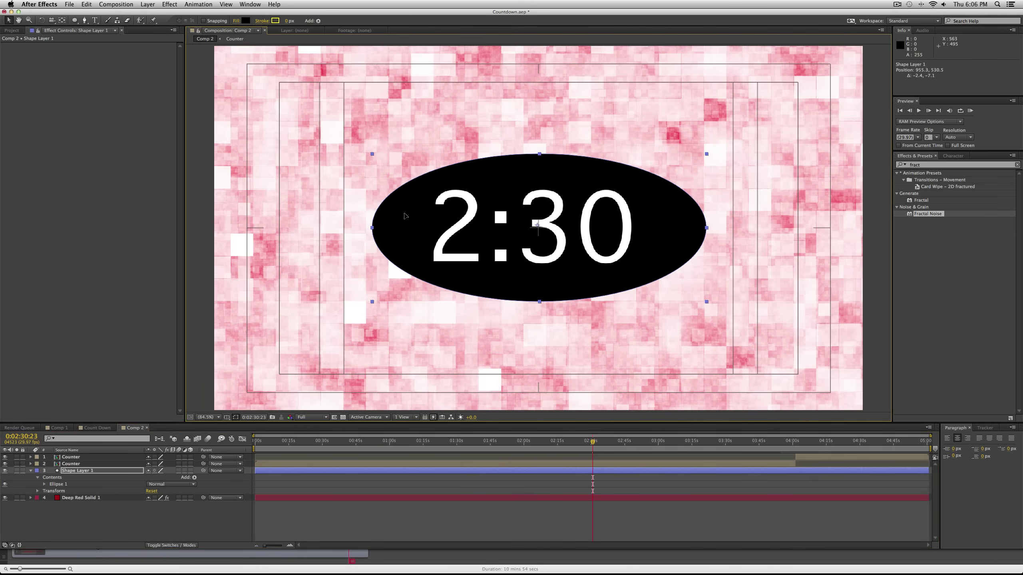
click(478, 516)
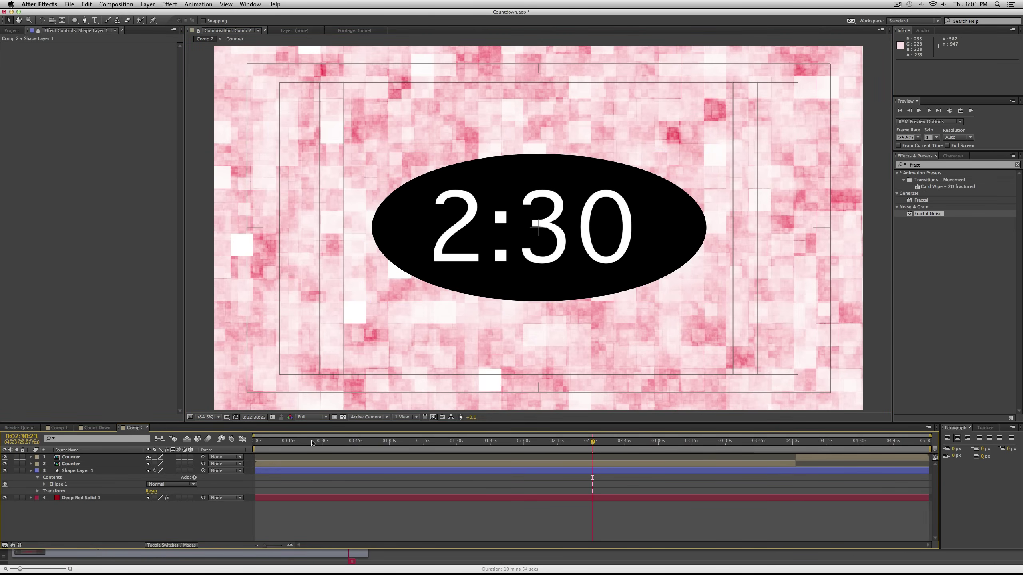
drag(312, 443, 609, 443)
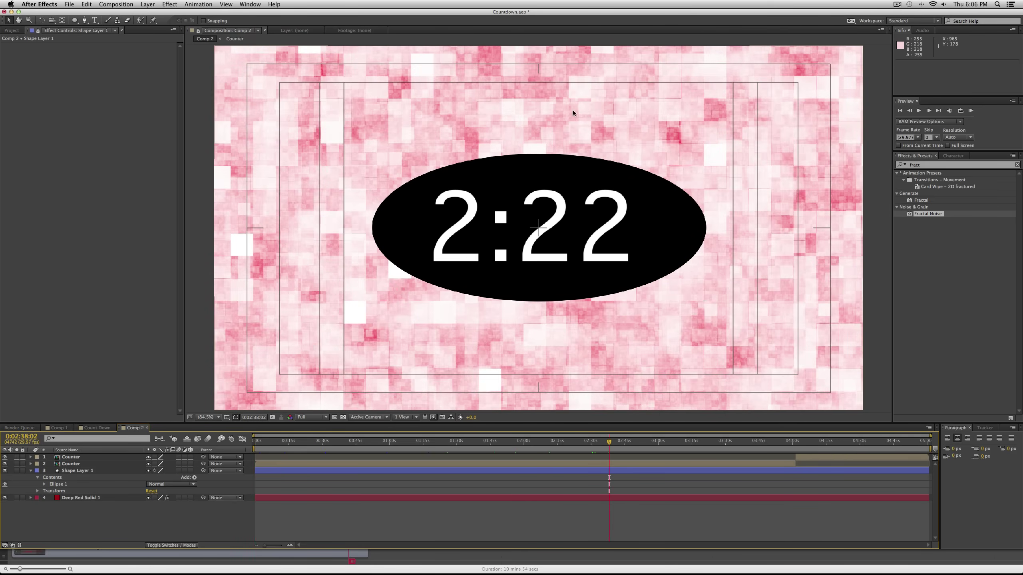